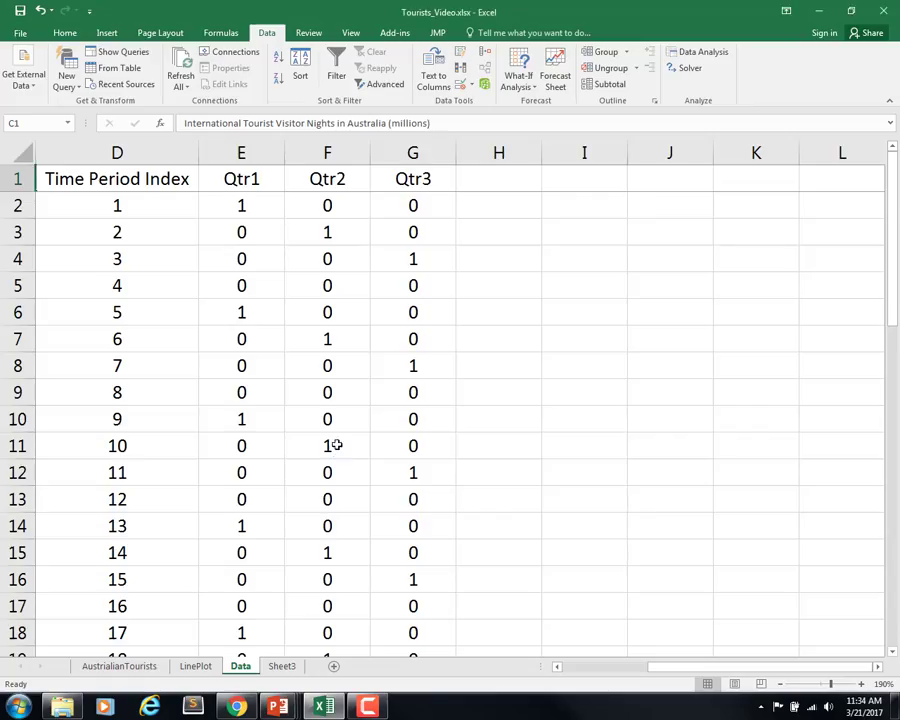
Insert a blank row above the header row of the Data sheet.
left_click(282, 667)
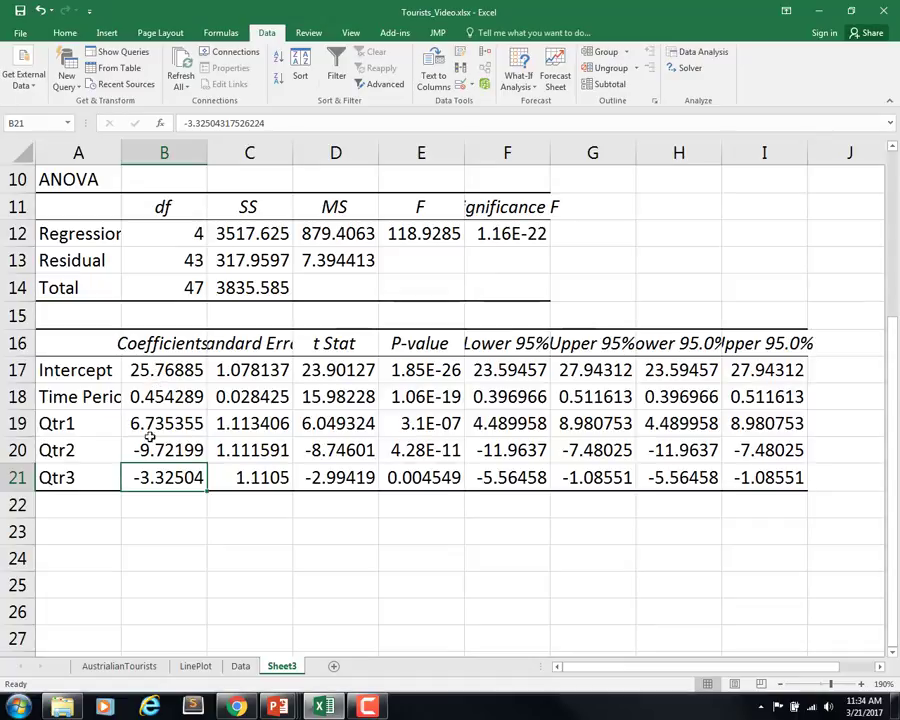
left_click(240, 667)
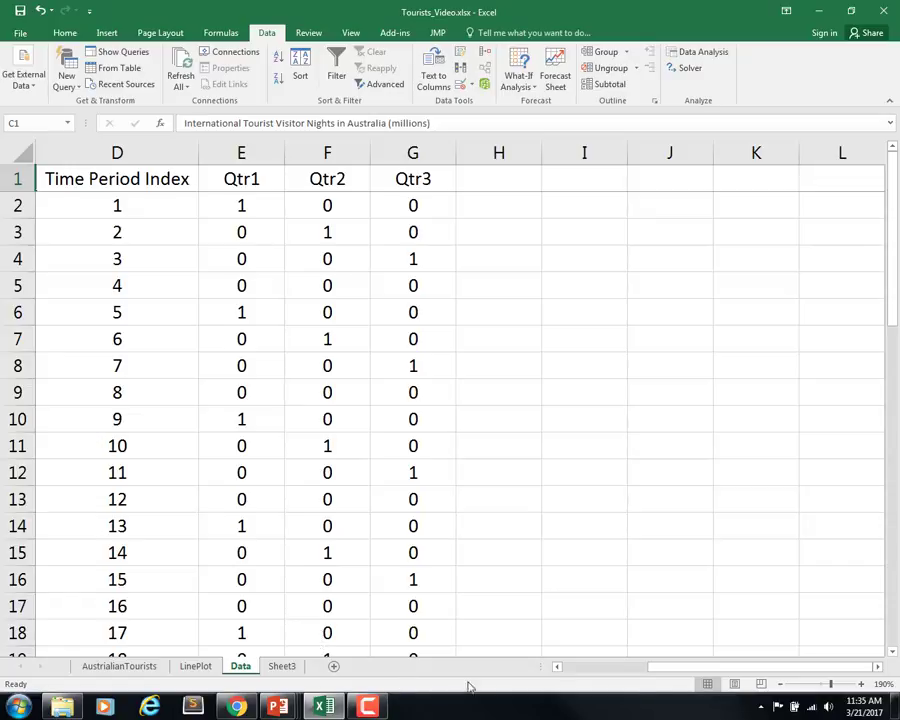
left_click(601, 667)
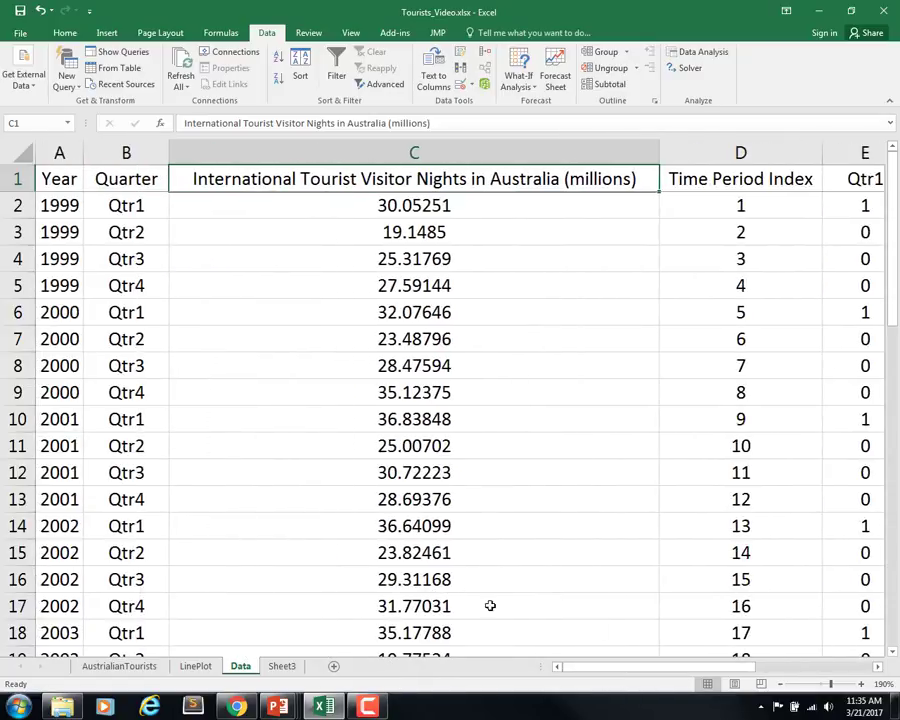
left_click(879, 668)
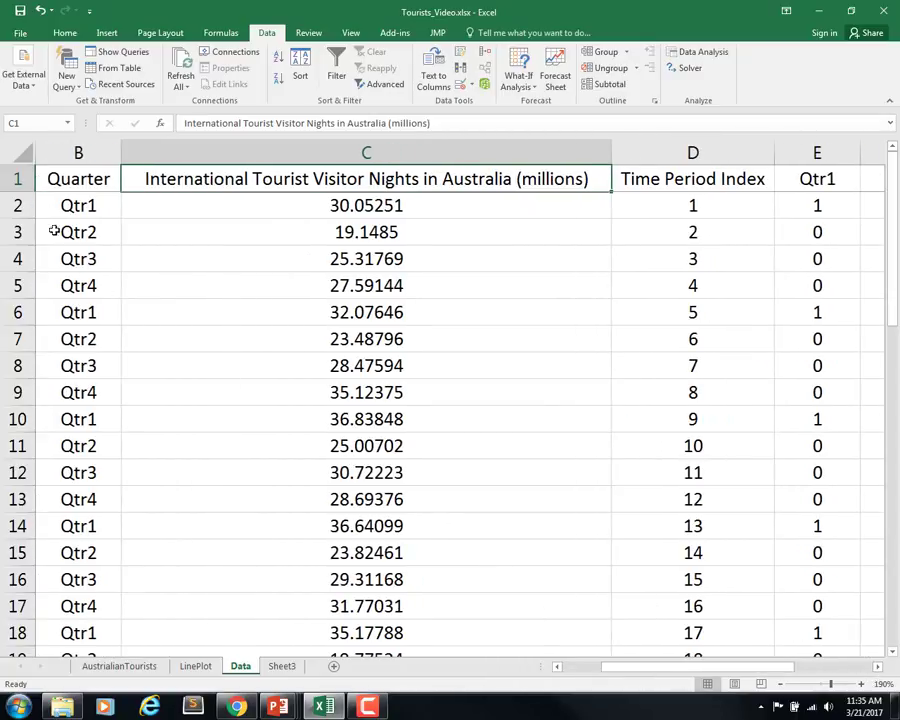
left_click(17, 178)
right_click(17, 178)
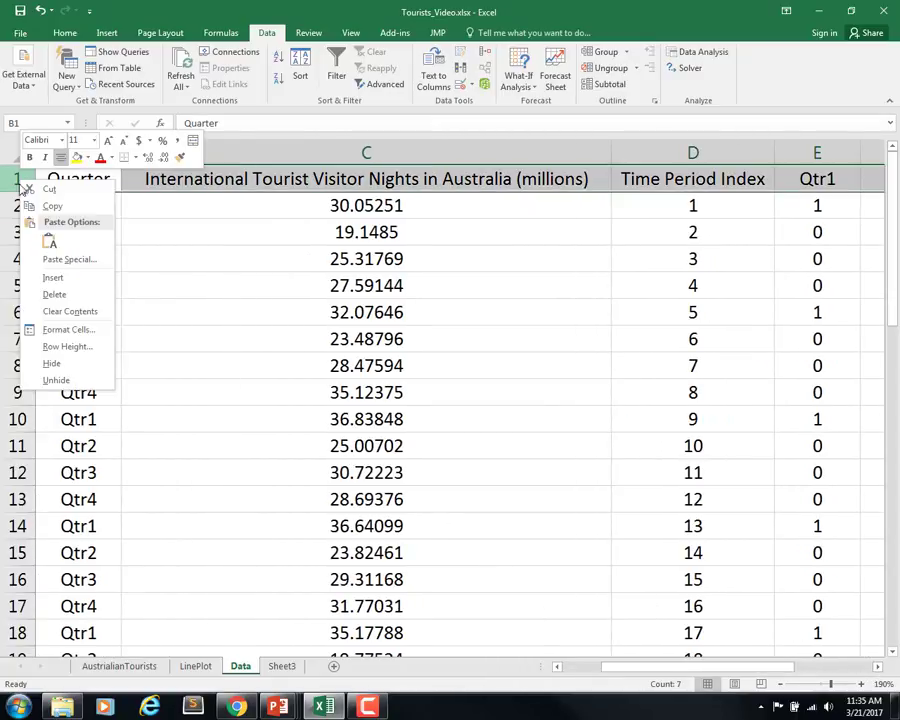
left_click(53, 276)
left_click(55, 277)
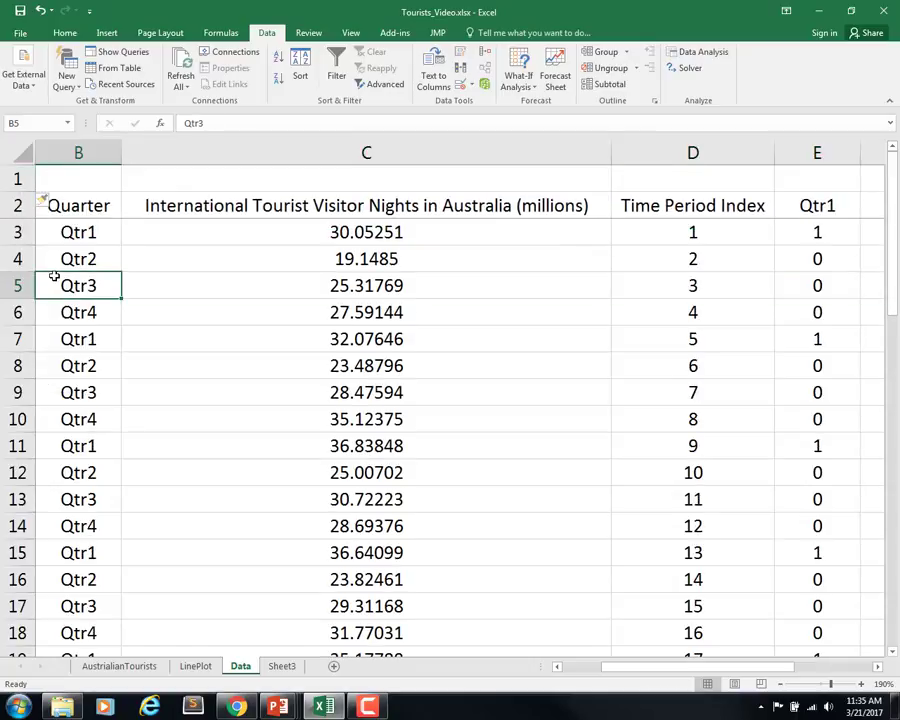
key("ctrl+shift+plus")
key("Return")
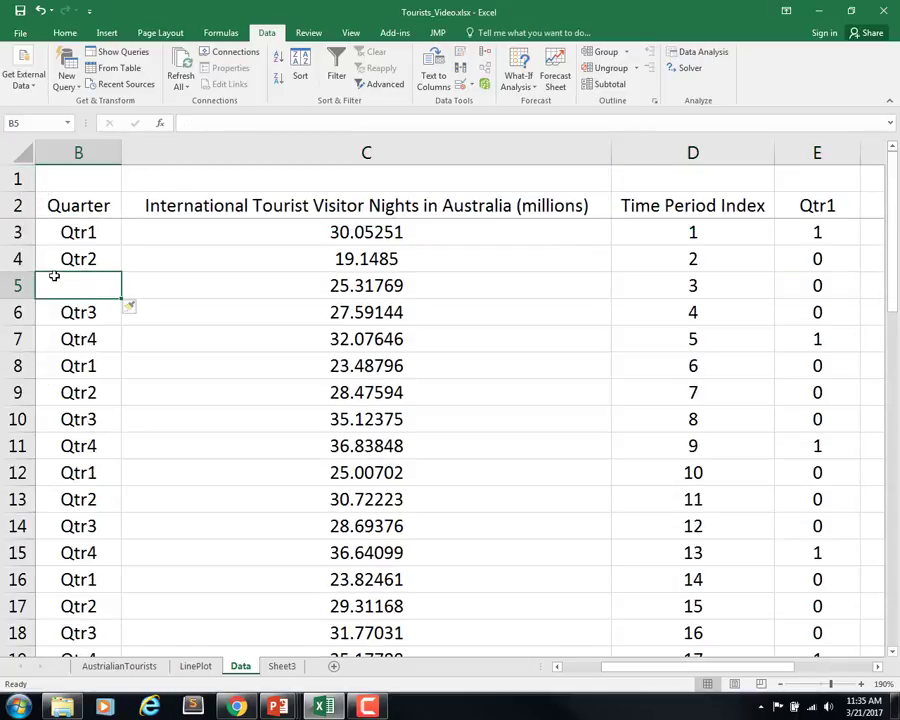
key("ctrl+z")
Insert a second blank row above the headers on the Data sheet.
left_click(20, 178)
right_click(22, 179)
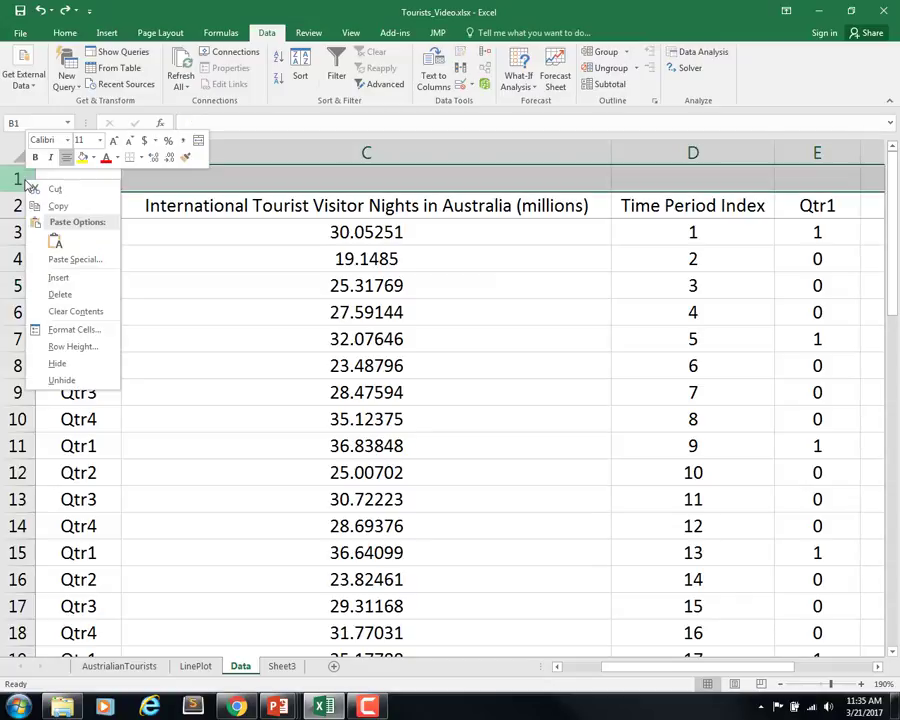
left_click(62, 278)
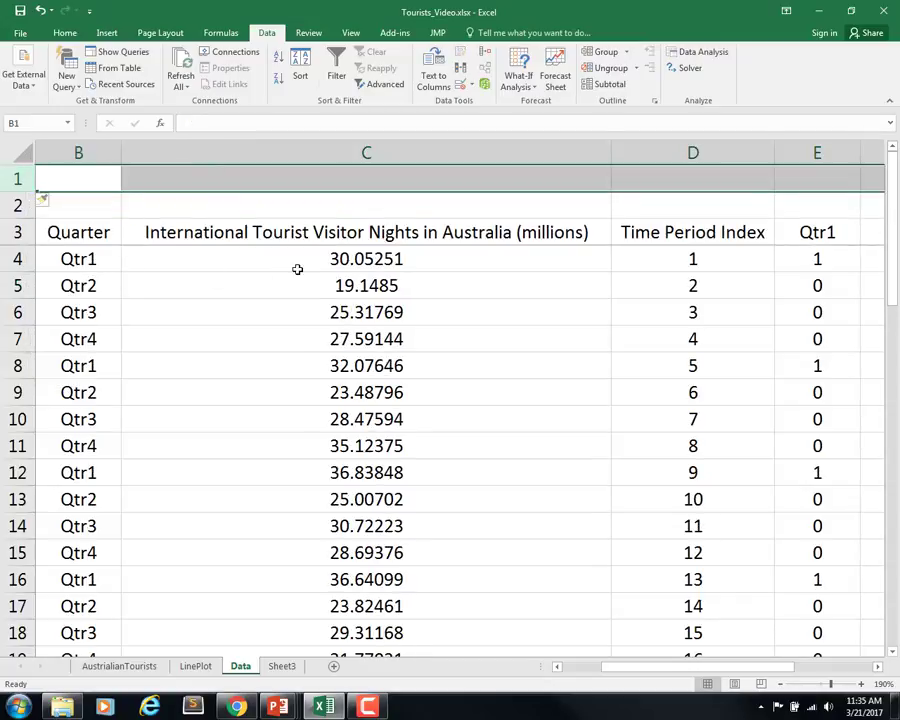
Copy the regression coefficients in B17:B21 of Sheet3 and return to the Data sheet.
scroll(303, 420, "down", 5)
scroll(341, 331, "up", 4)
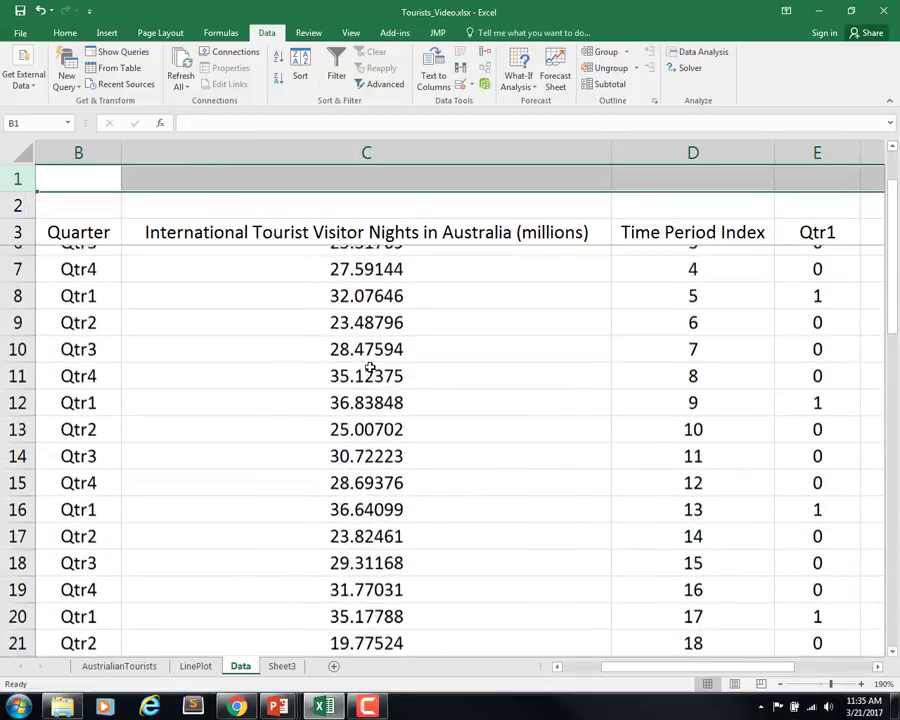
left_click(666, 180)
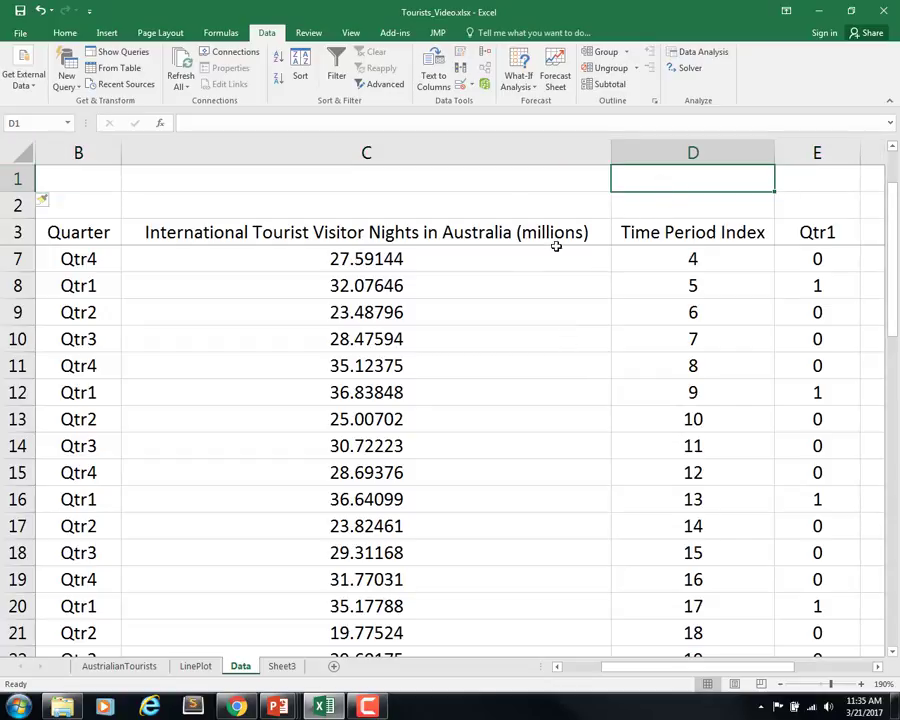
left_click(283, 666)
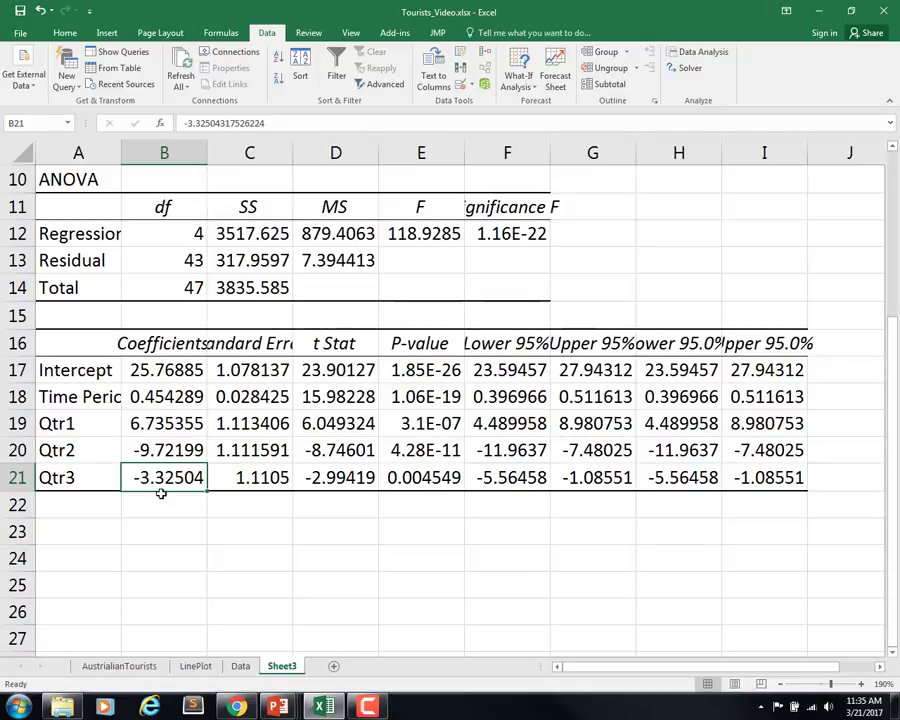
left_click_drag(167, 372, 162, 470)
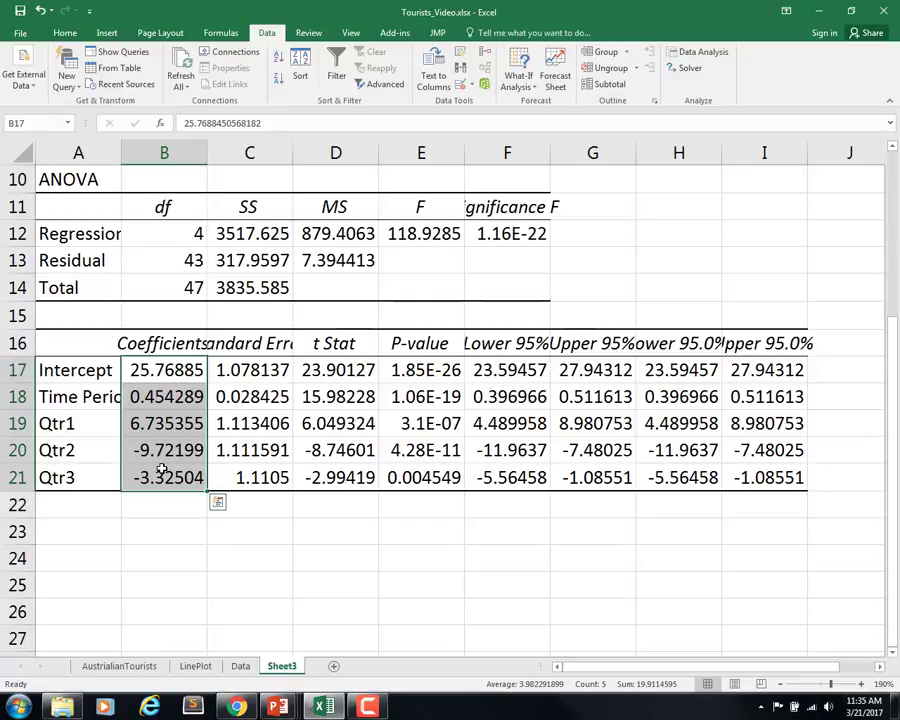
key("ctrl+c")
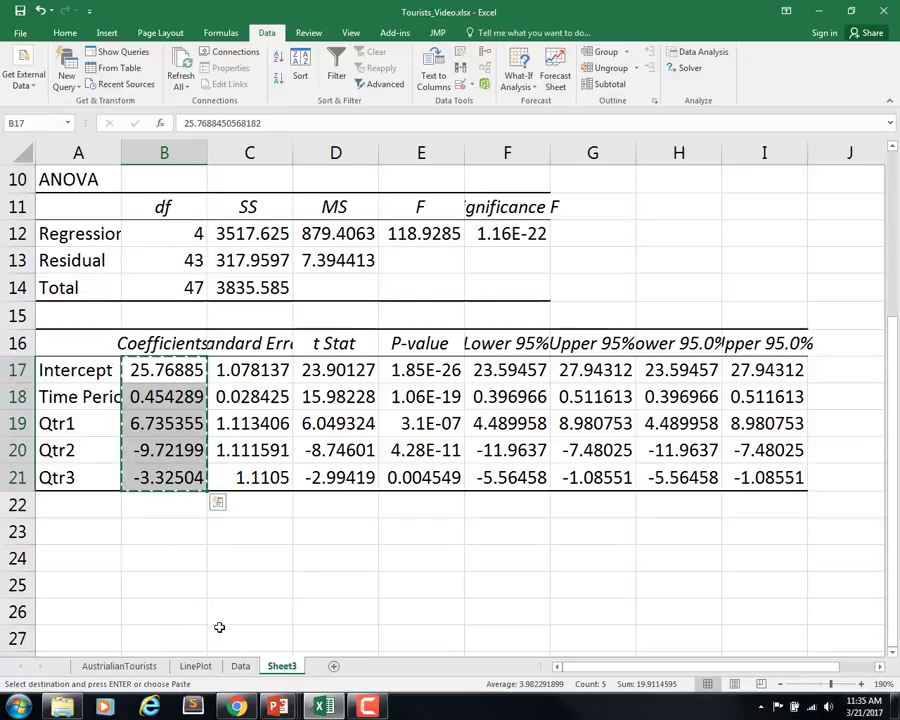
left_click(240, 667)
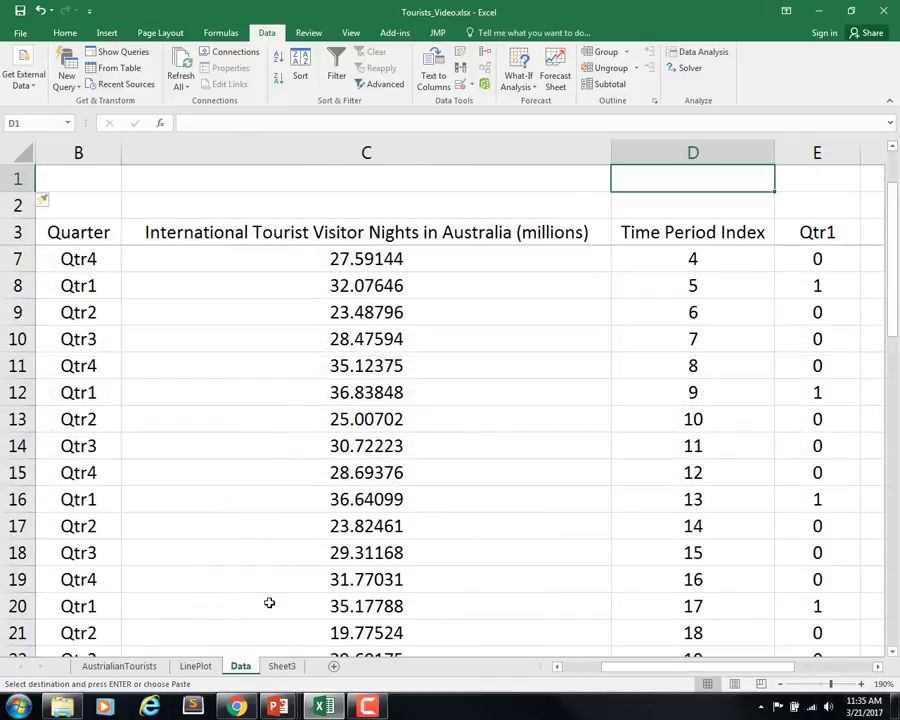
right_click(640, 180)
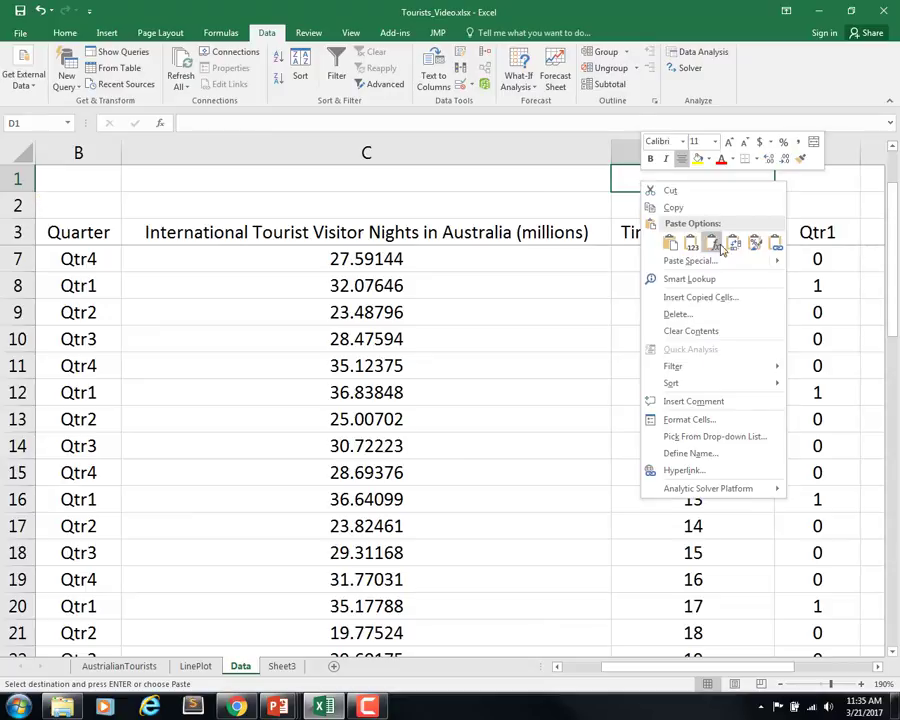
left_click(734, 245)
key("ctrl+z")
right_click(640, 180)
key("Escape")
left_click(563, 177)
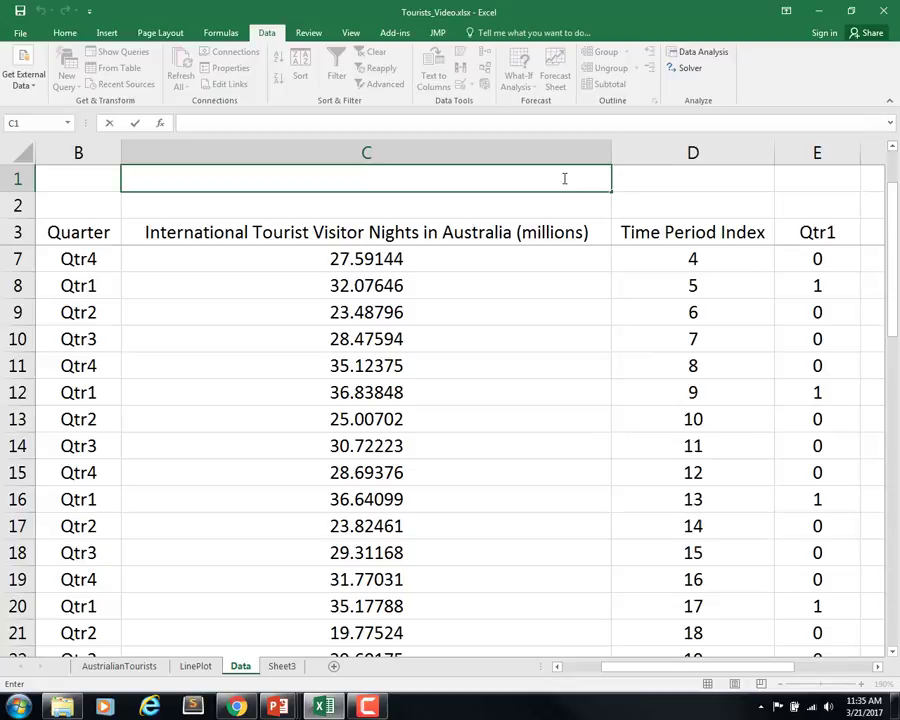
right_click(565, 182)
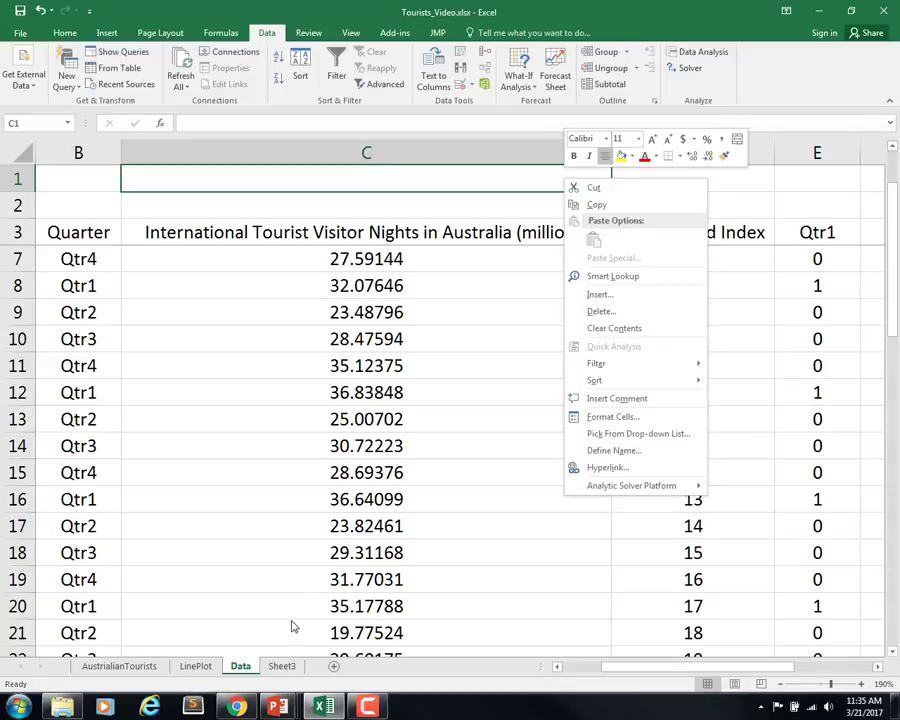
left_click(285, 667)
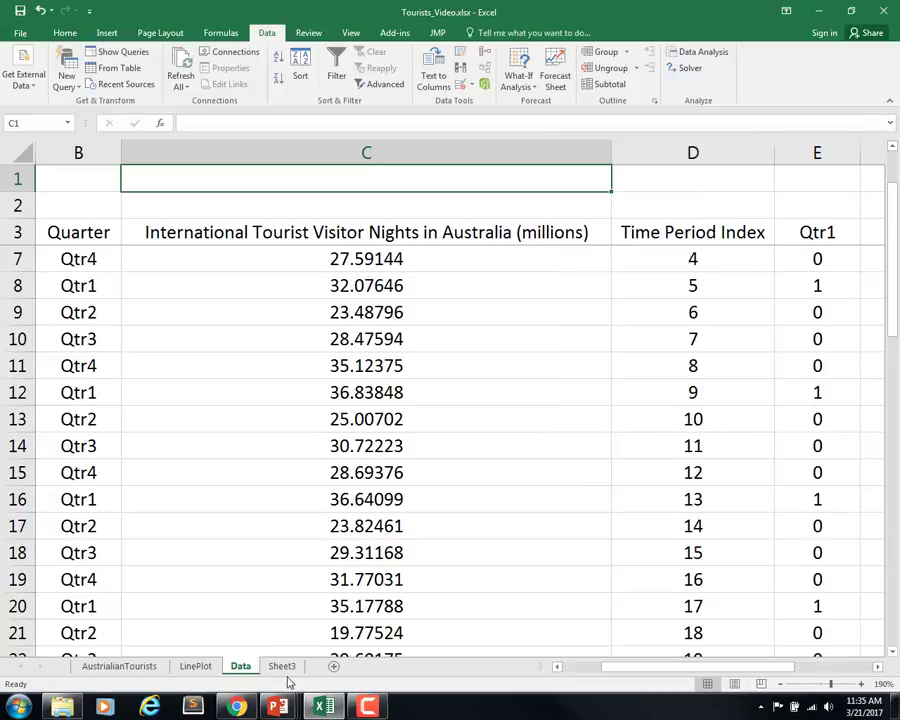
Copy the Sheet3 coefficients B17:B21 again and paste them transposed into row 1 of the Data sheet, starting at C1.
left_click(284, 667)
key("ctrl+c")
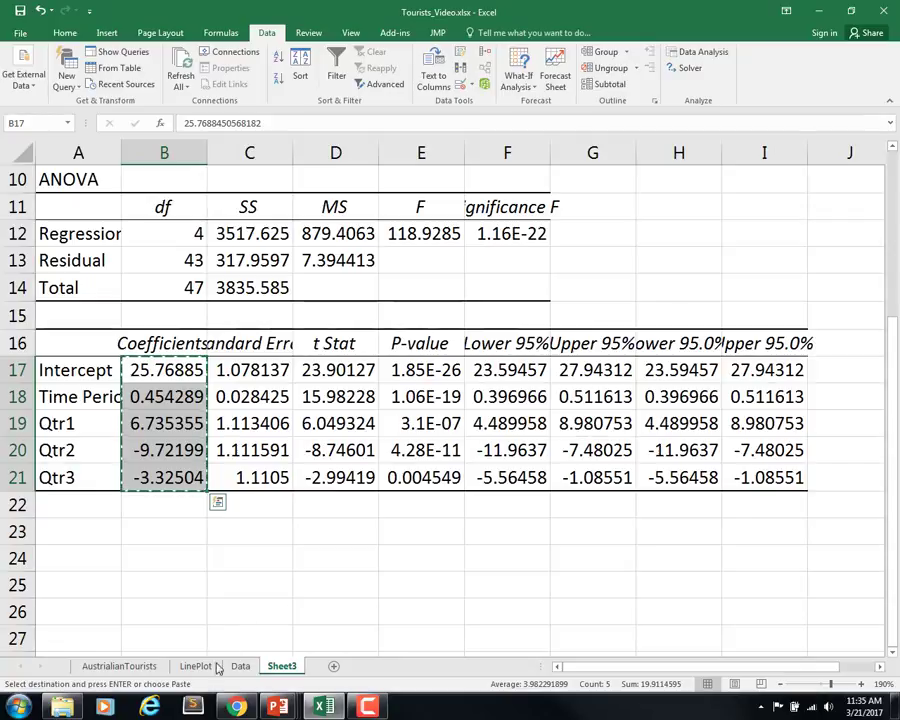
left_click(241, 667)
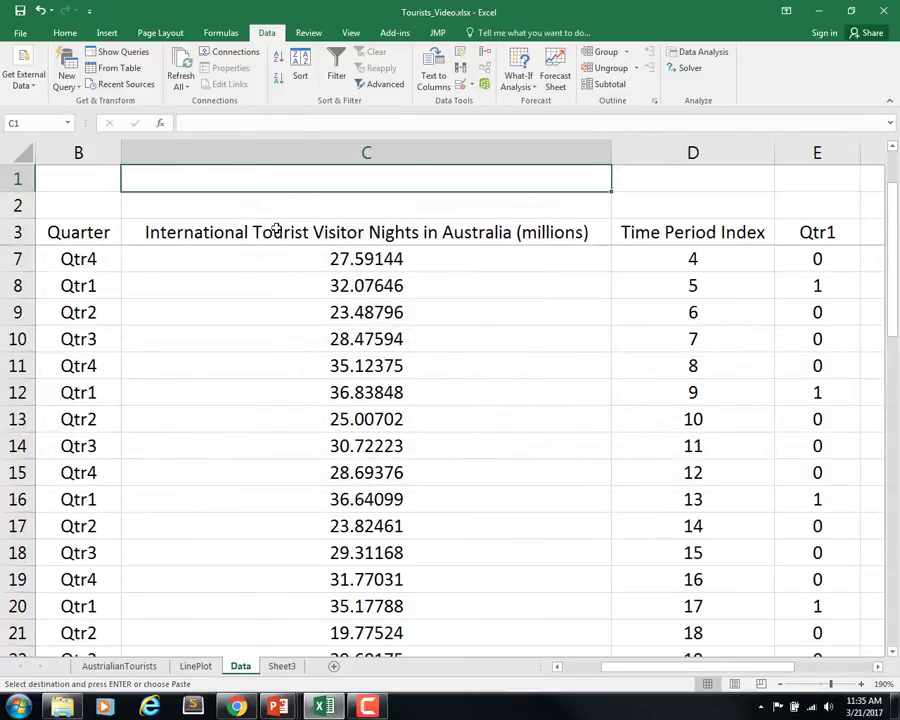
right_click(287, 180)
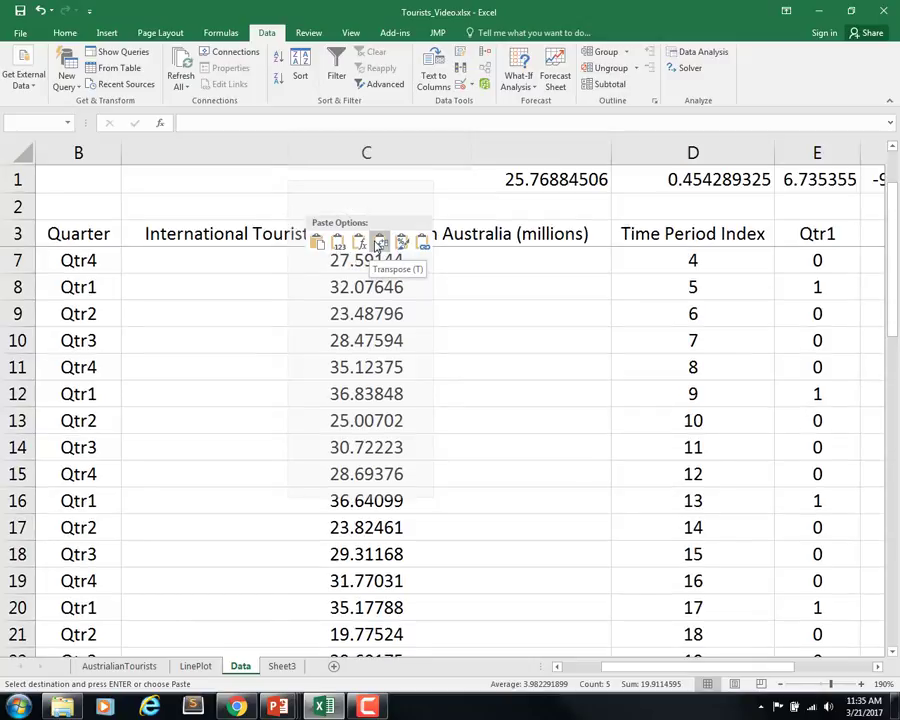
left_click(379, 244)
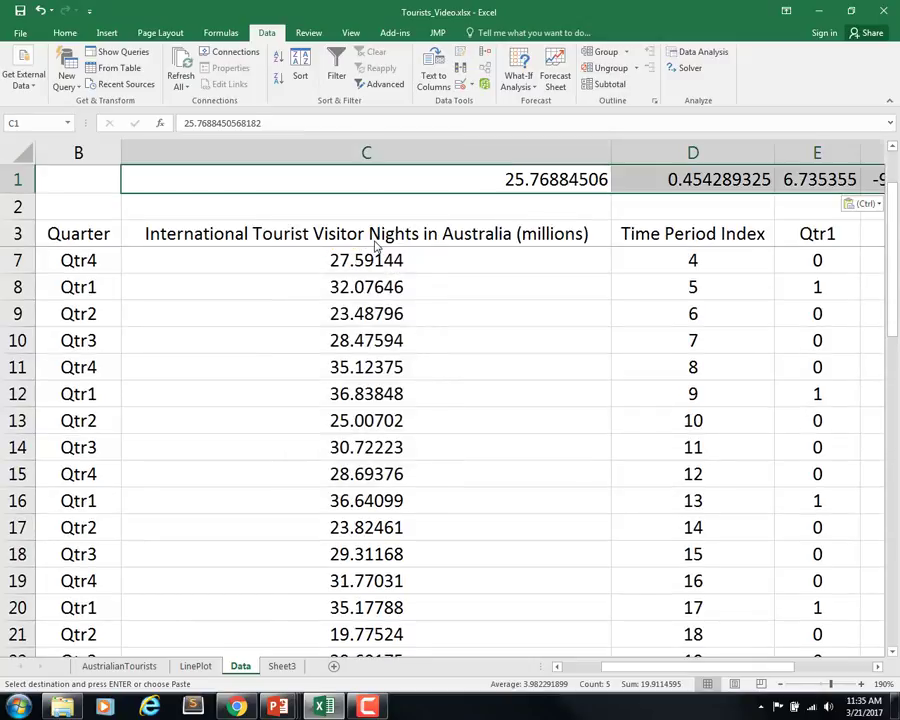
Check the pasted coefficients in C1:G1 one by one against the column headers in row 3.
left_click(693, 188)
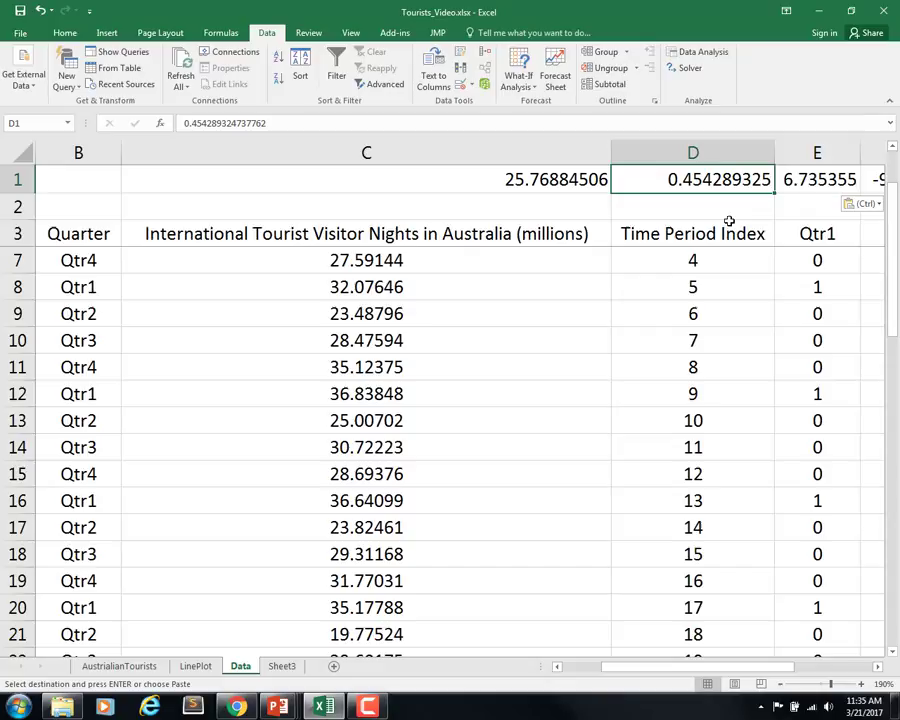
key("Left")
key("Right")
key("Right")
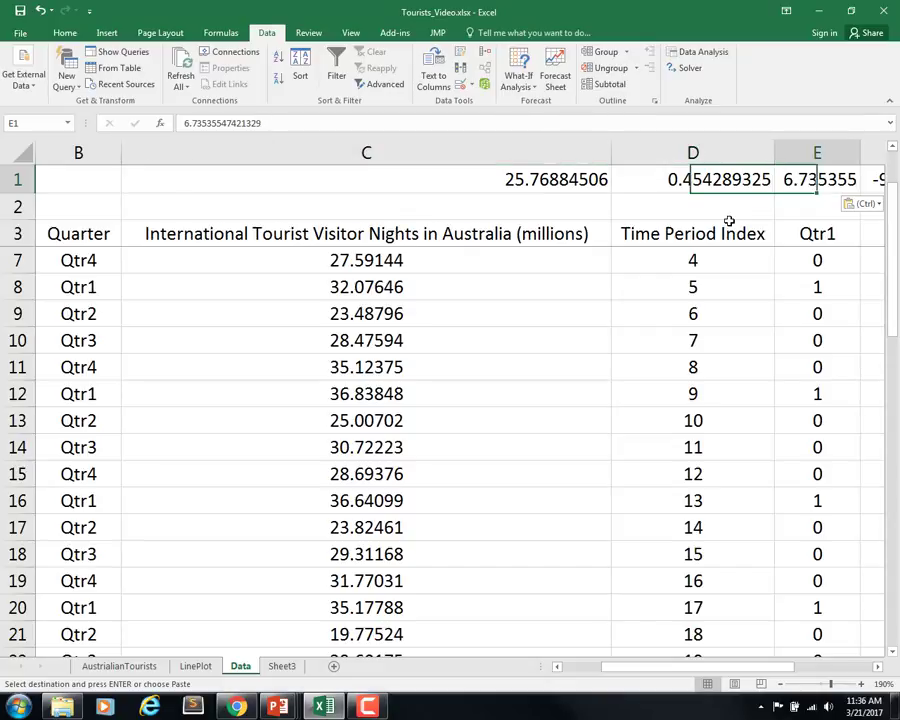
key("Right")
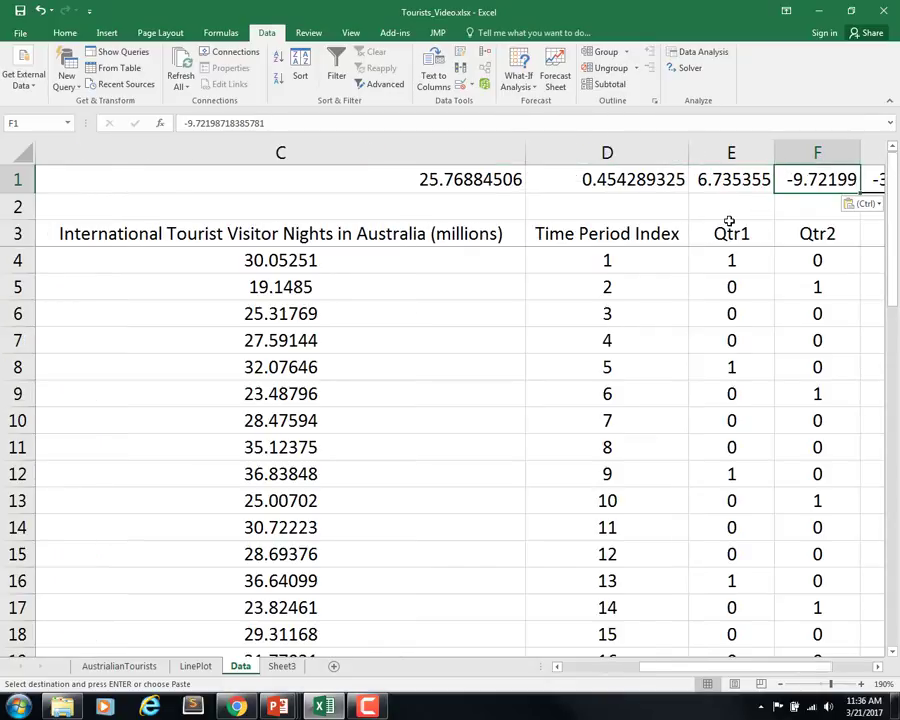
key("Right")
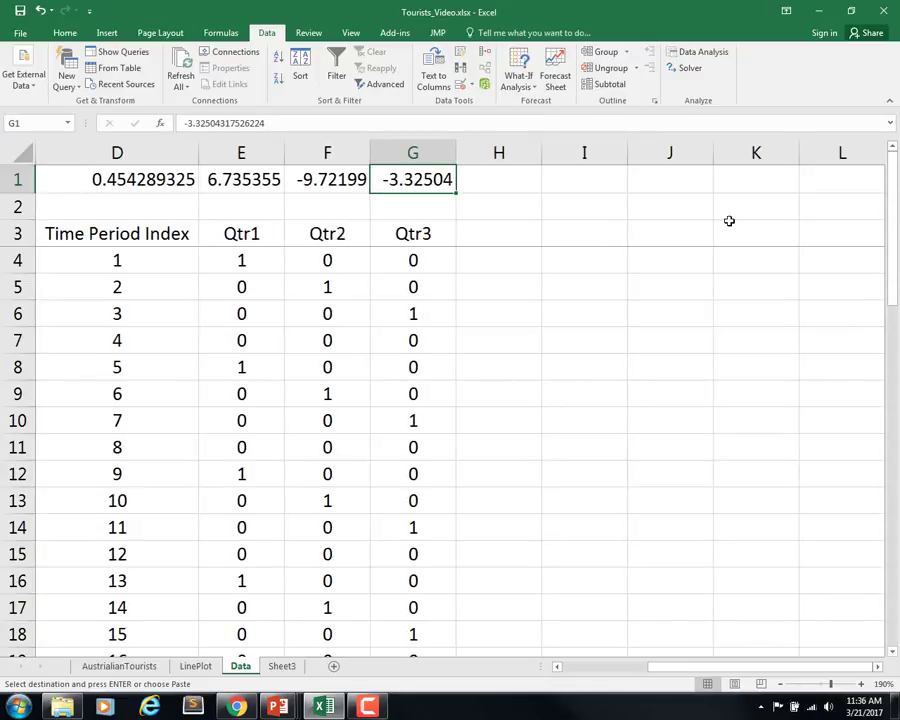
Enter the column header "Forecast" in cell I3.
key("Down")
key("Down")
key("Right")
key("Right")
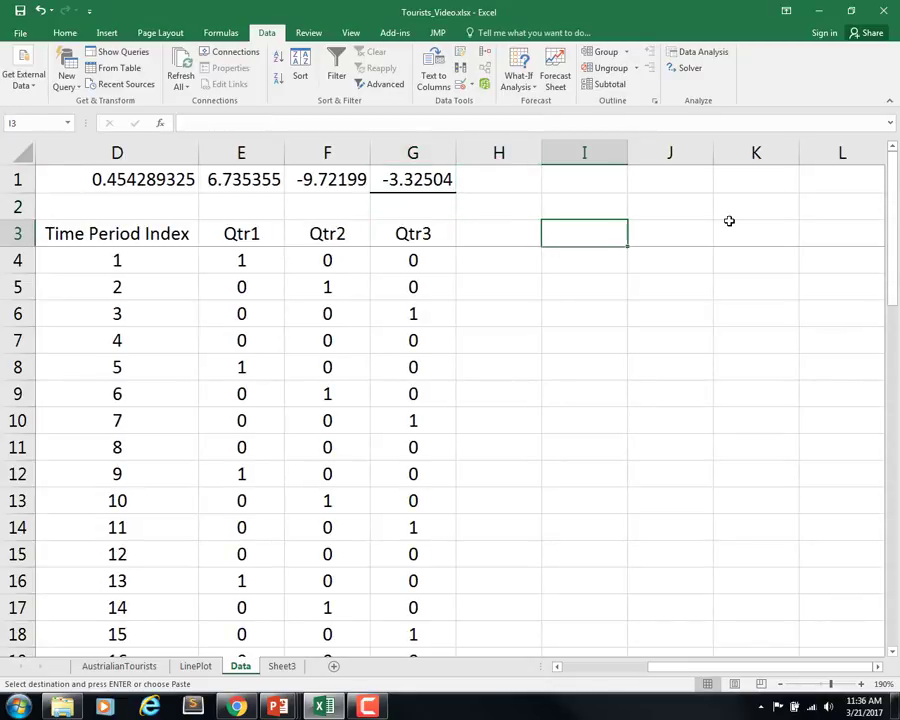
type("Forec")
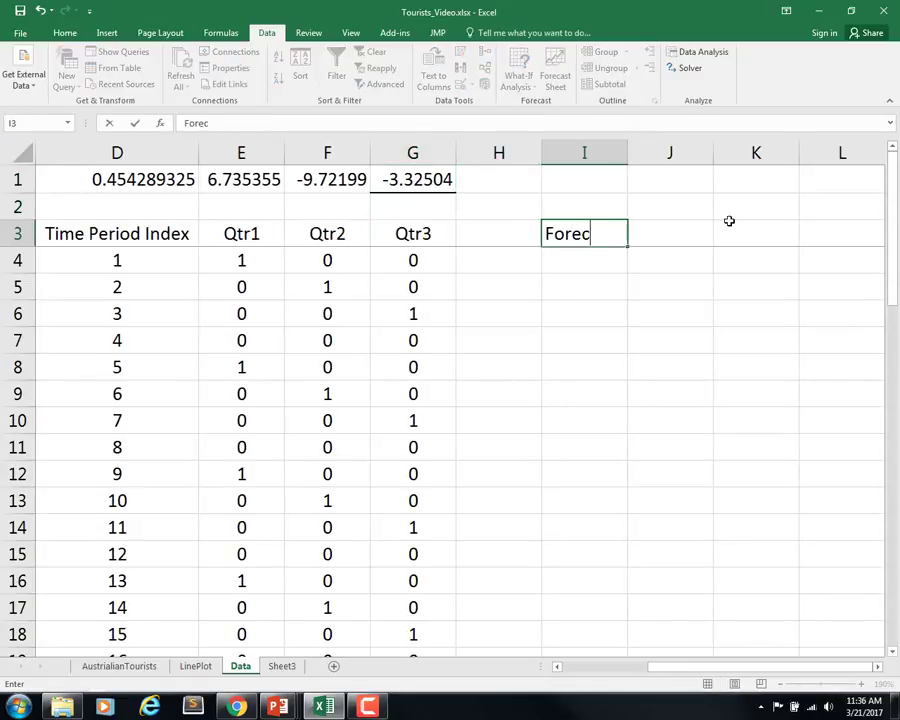
type("ast")
key("Return")
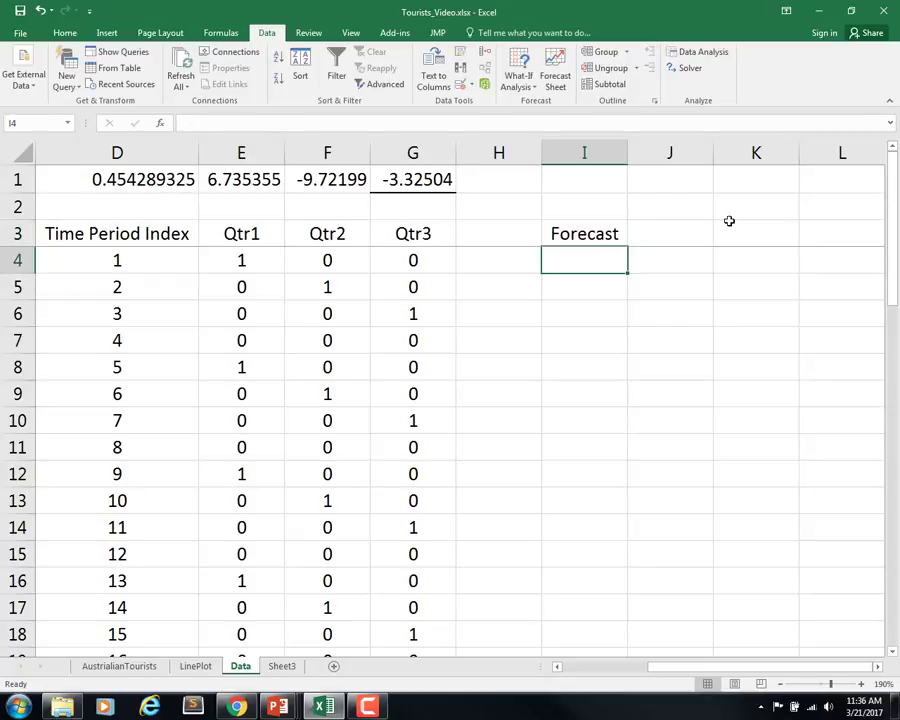
Begin the forecast formula in I4 with the absolute intercept reference $C$1 plus a SUMPRODUCT function.
type("=")
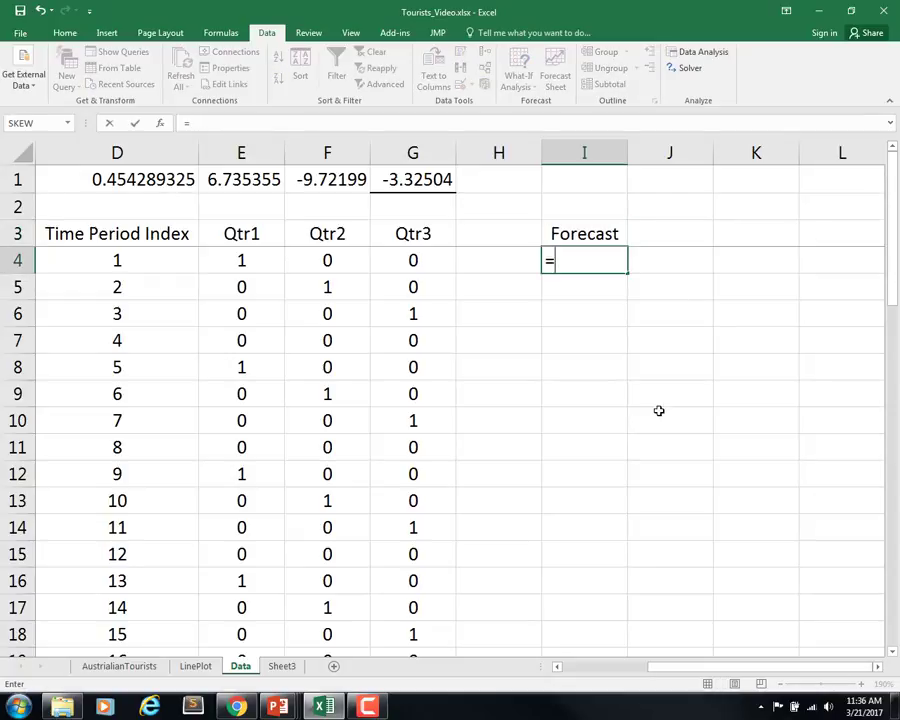
left_click(625, 673)
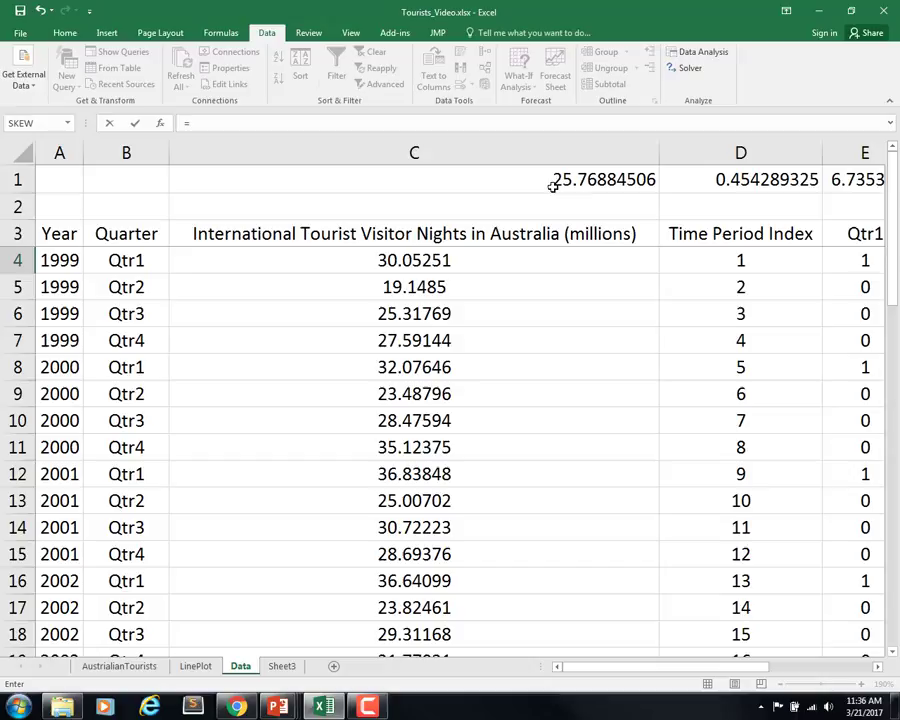
left_click(553, 179)
key("F4")
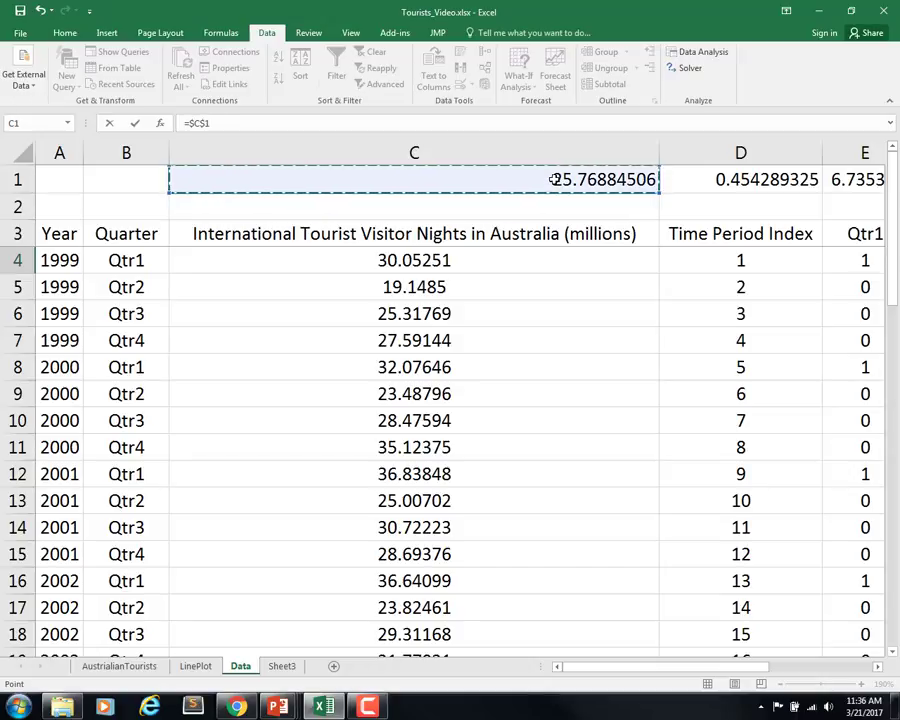
type("+sumpro")
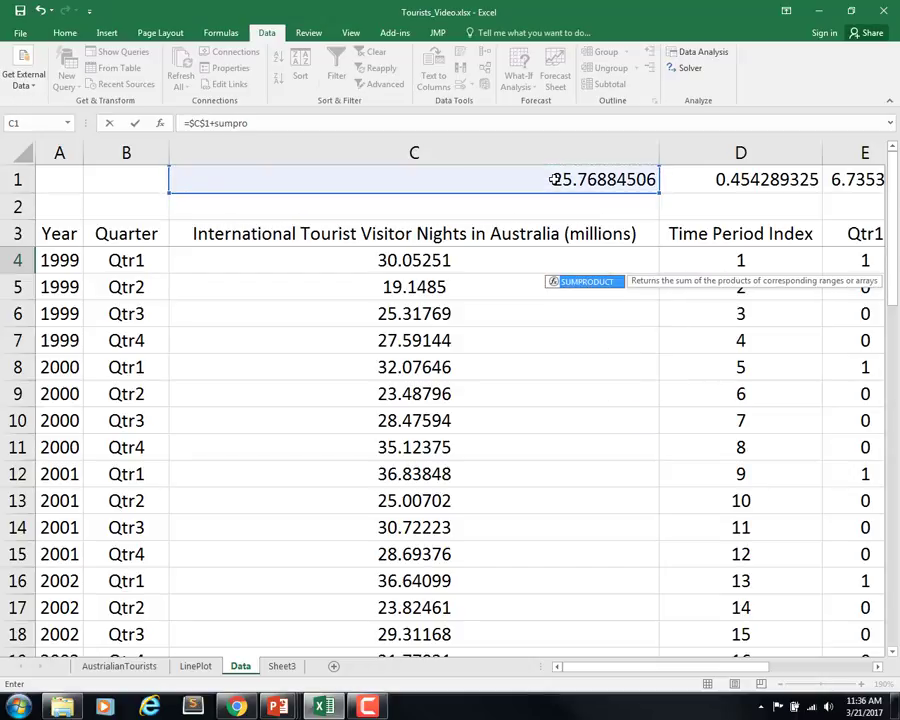
type("uuct(")
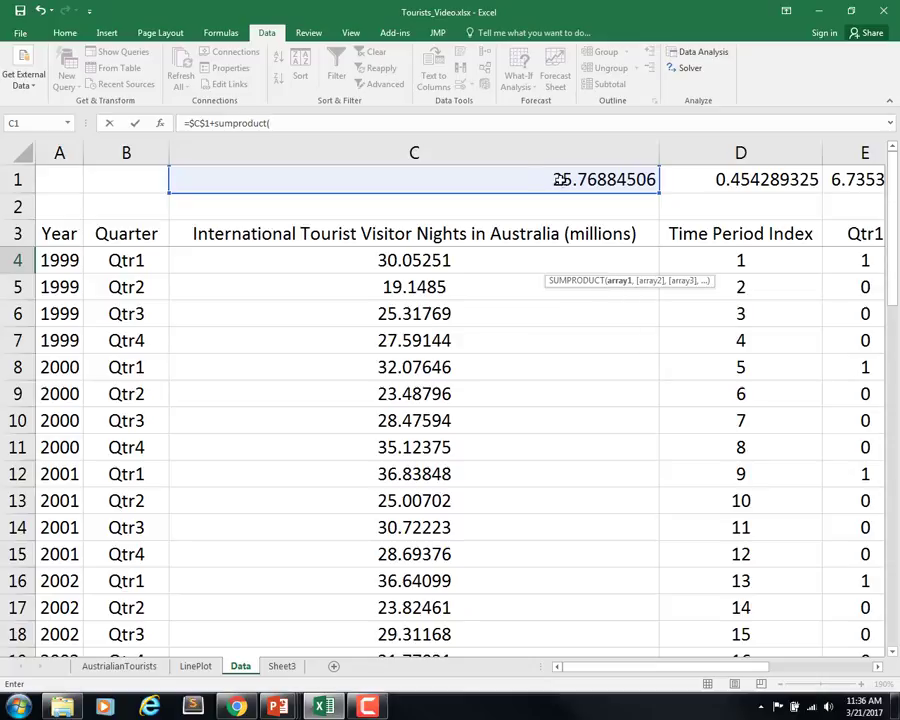
left_click(736, 180)
key("Right")
key("Right")
key("Right")
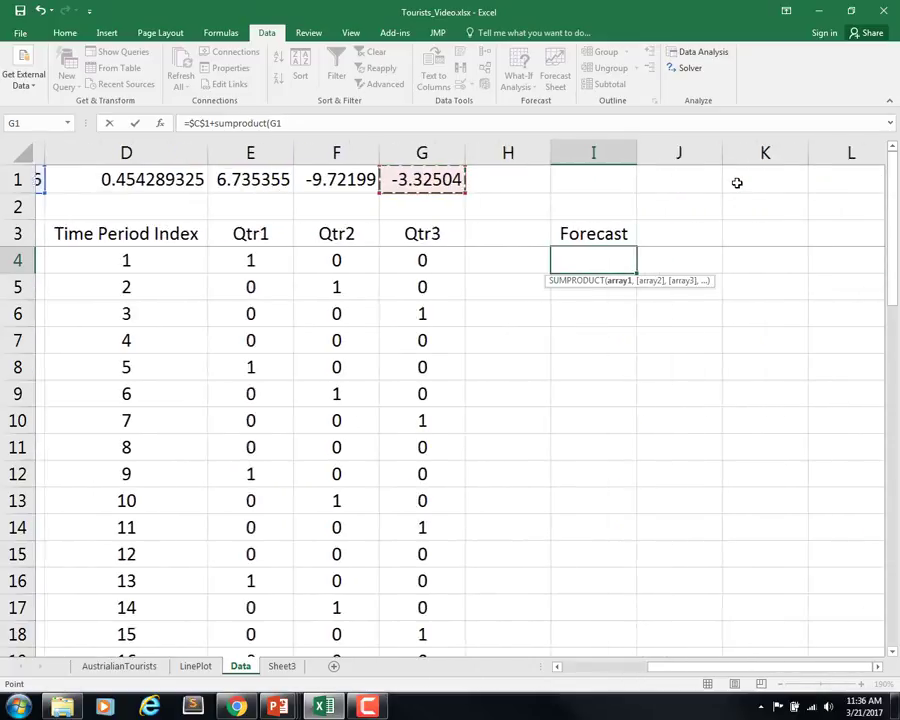
key("BackSpace")
key("BackSpace")
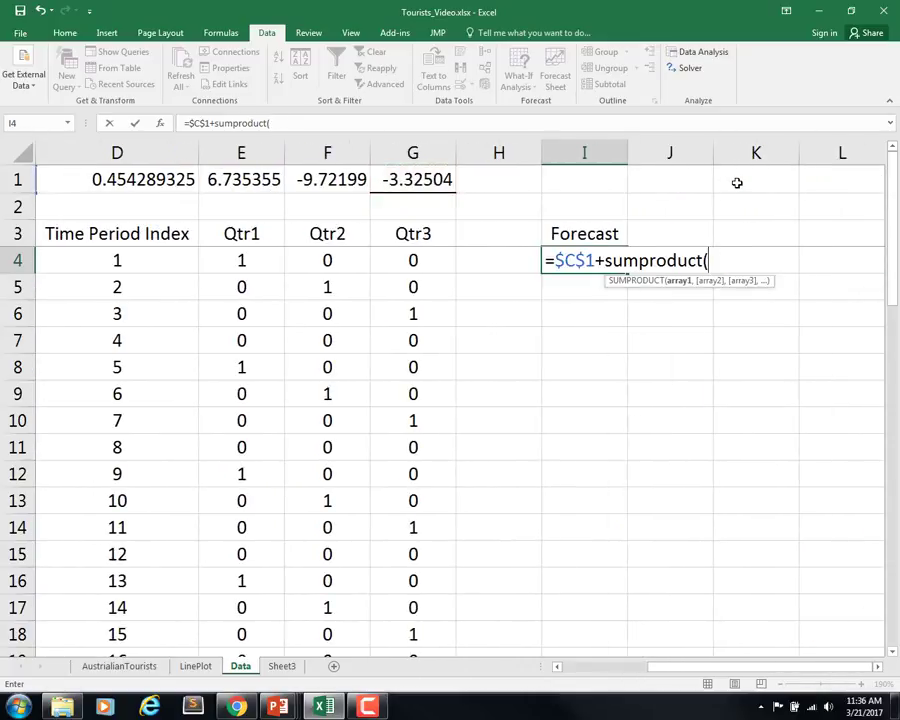
Complete the SUMPRODUCT in I4 with the absolute coefficients $D$1:$G$1 and the row values D4:G4.
left_click_drag(190, 180, 372, 178)
key("F4")
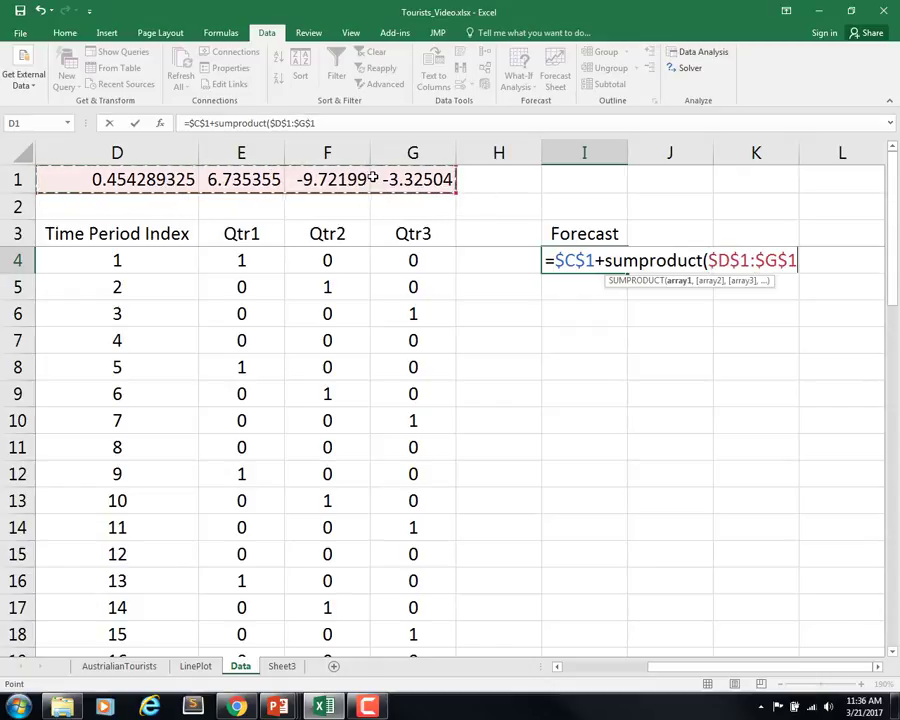
type(",")
left_click_drag(147, 257, 388, 256)
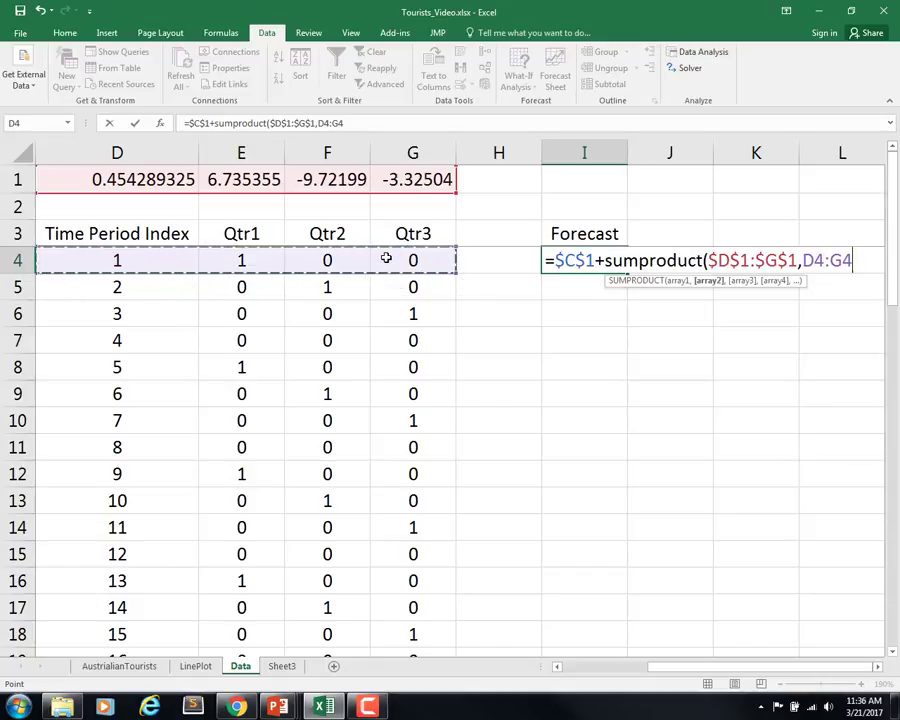
type(")")
key("Return")
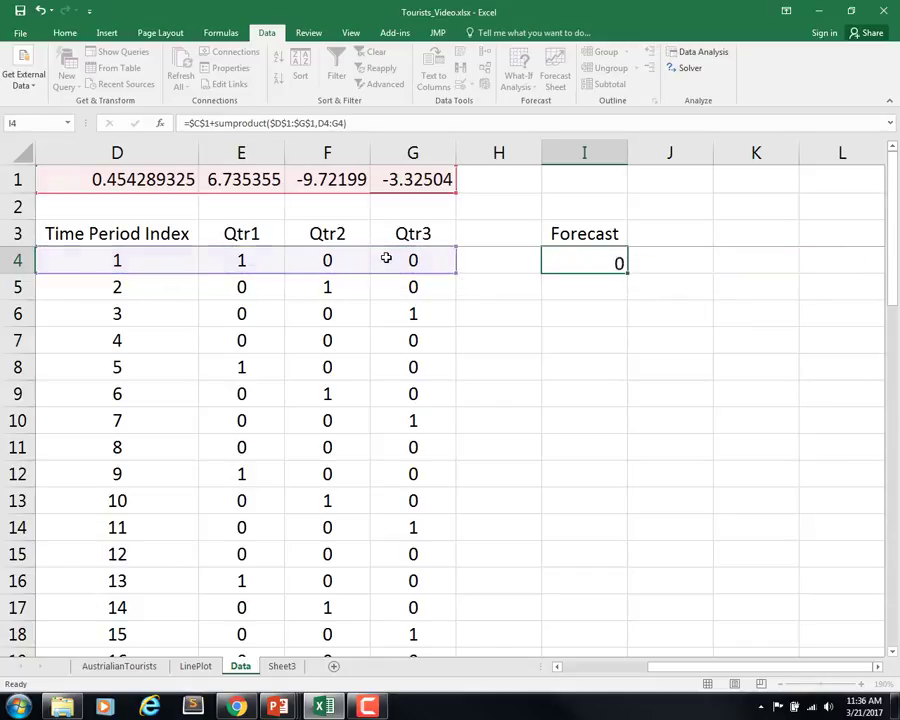
Fill the forecast formula from I4 down through I51.
left_click(570, 269)
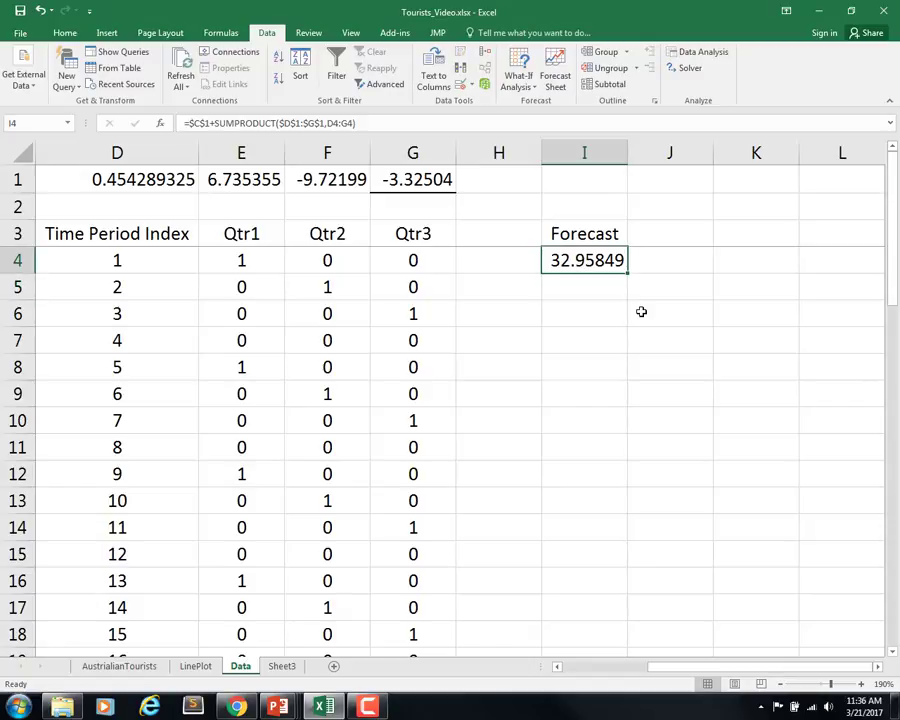
key("Home")
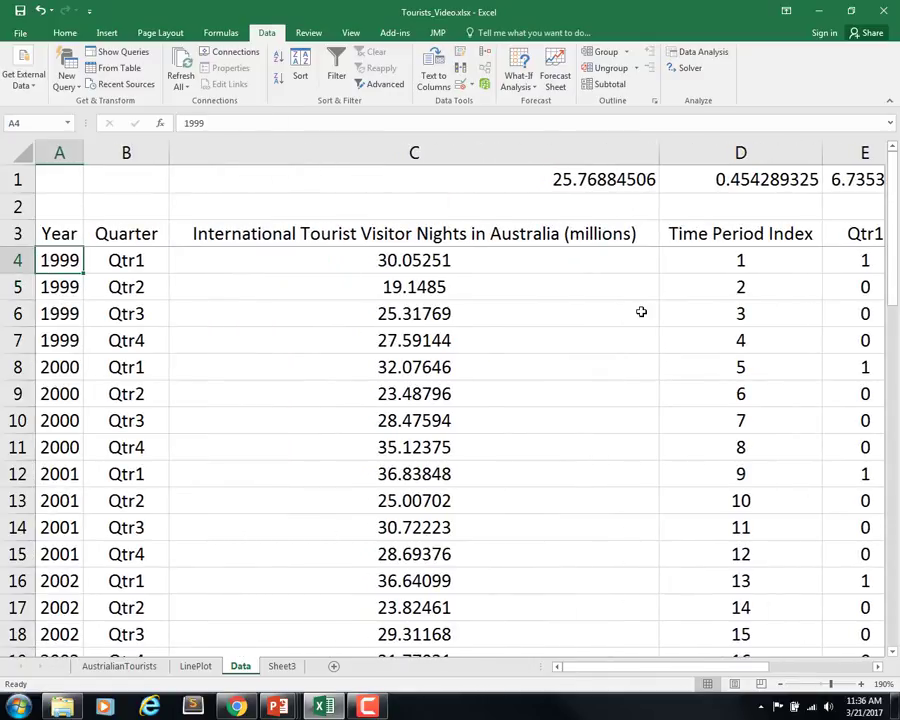
left_click(876, 667)
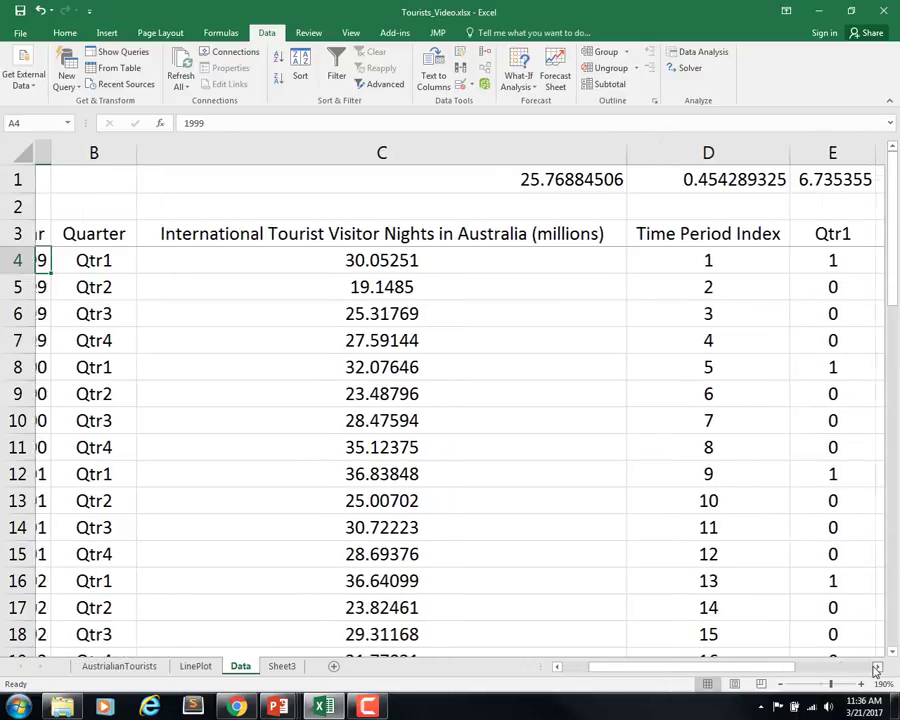
scroll(876, 667, "right", 8)
left_click(258, 265)
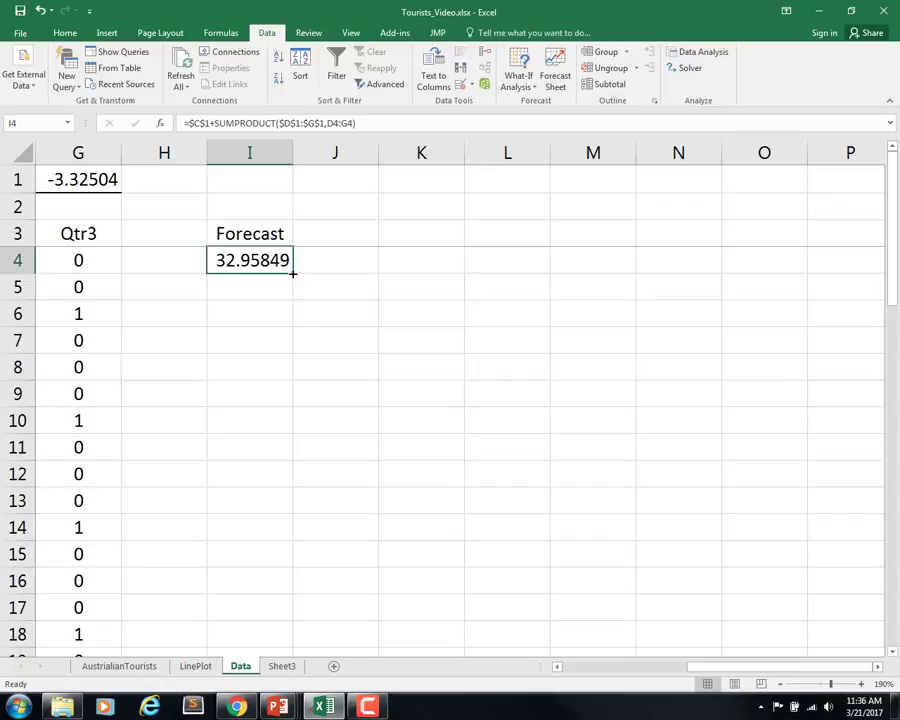
left_click_drag(293, 272, 298, 610)
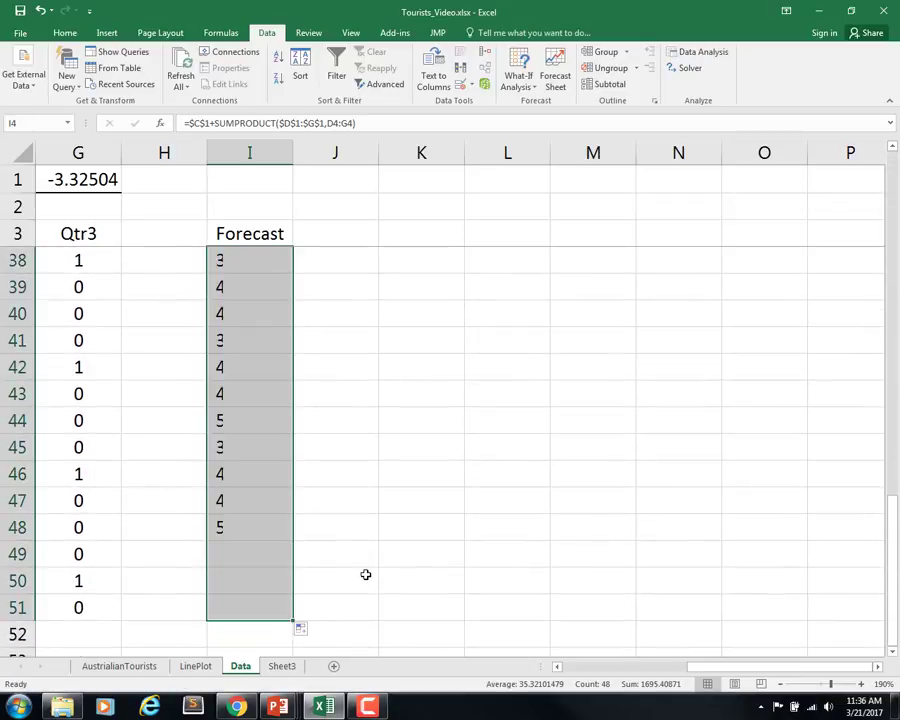
Check the cell references of the copied forecast formula in I50 and review the forecast column back up to row 4.
double_click(262, 580)
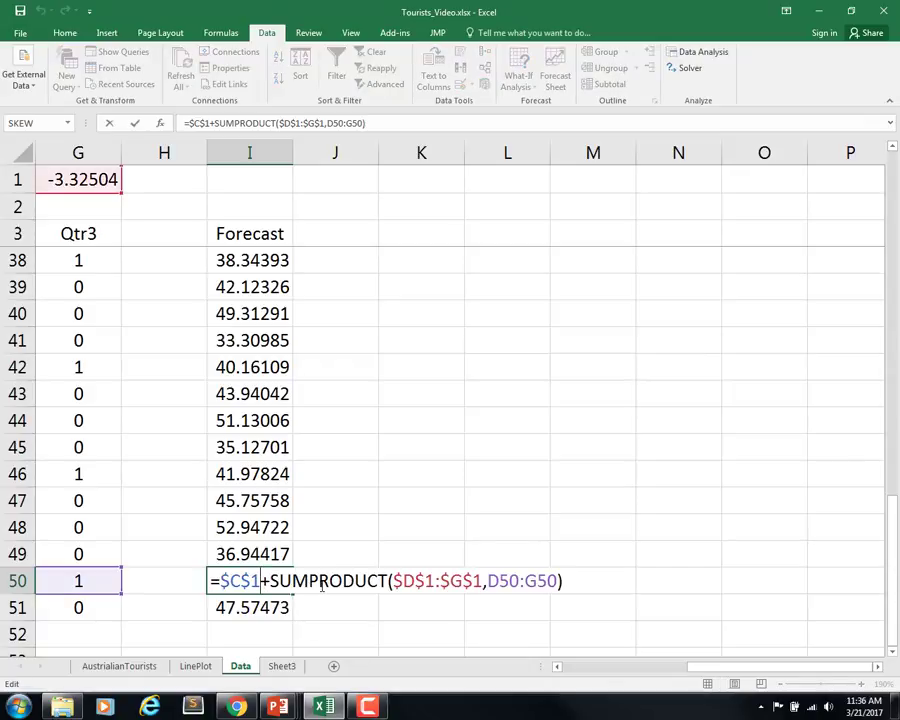
key("Return")
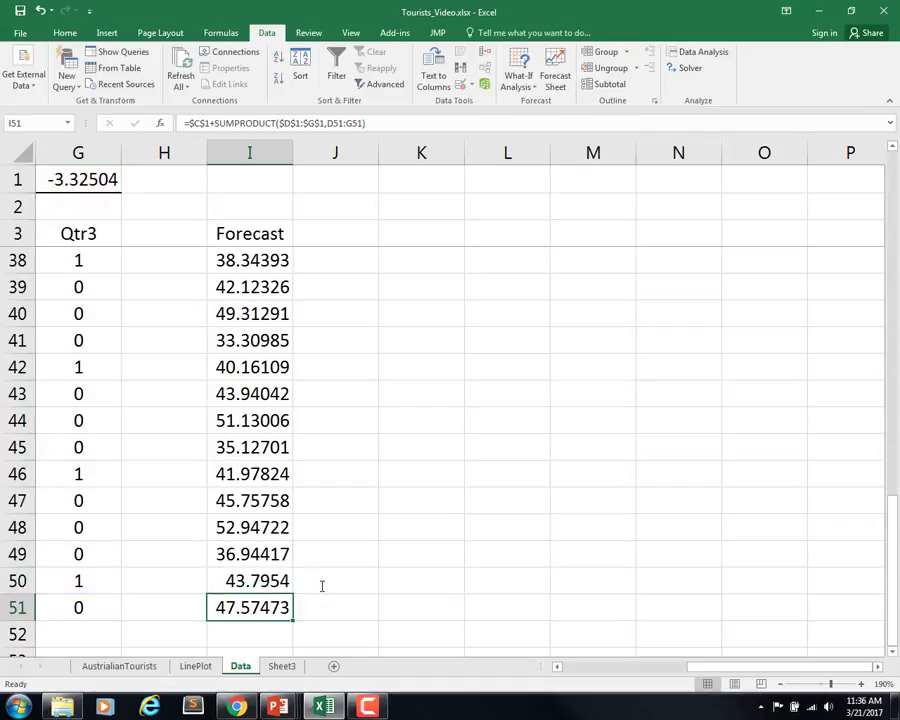
scroll(349, 484, "up", 1)
scroll(349, 484, "up", 7)
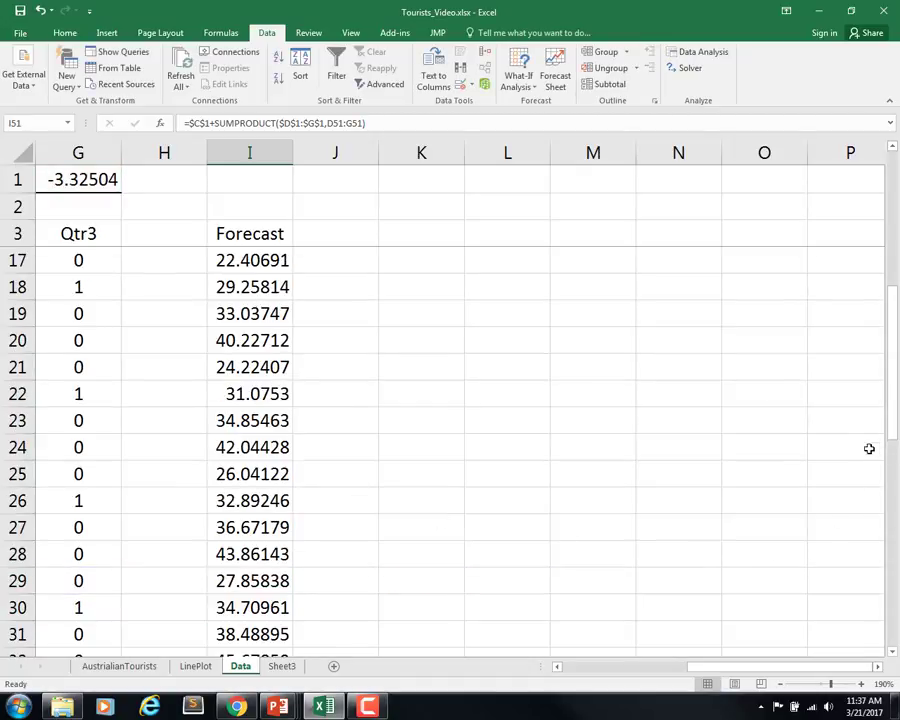
left_click_drag(893, 412, 891, 398)
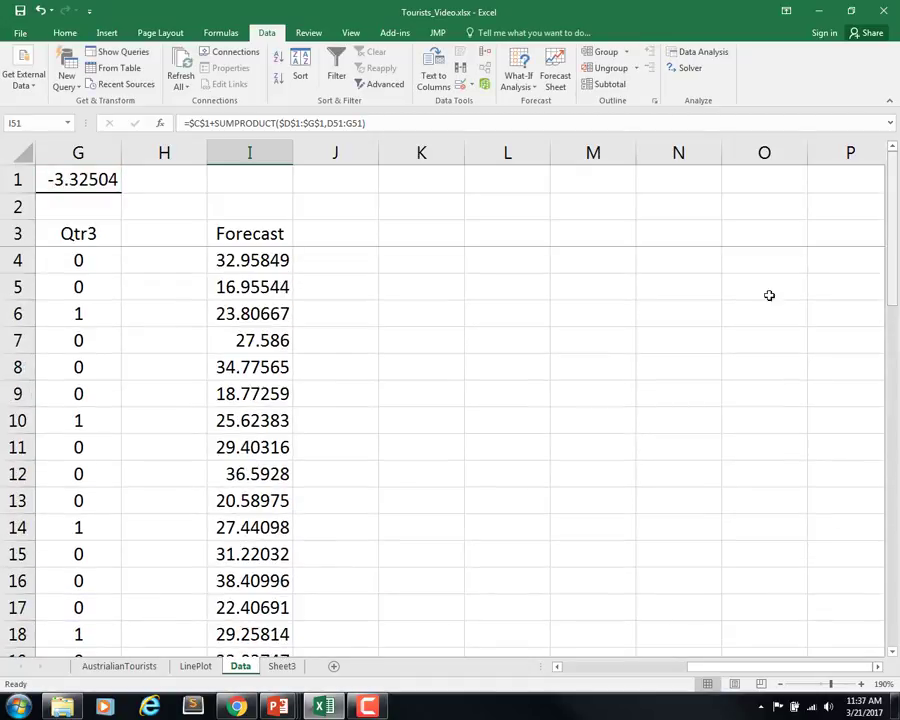
Enter the column header "Error" in J3.
left_click(335, 233)
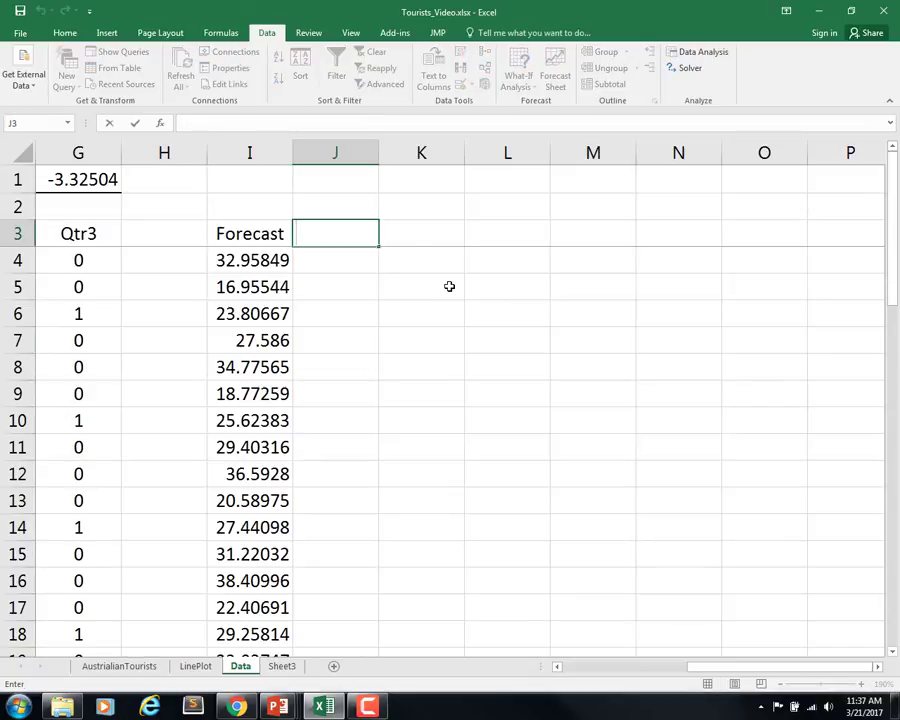
type("e")
key("BackSpace")
type("eE")
key("BackSpace")
key("BackSpace")
type("Error")
key("Tab")
Enter the headers "|Error|" in K3 and "|Error|/Actual" in L3.
type("|")
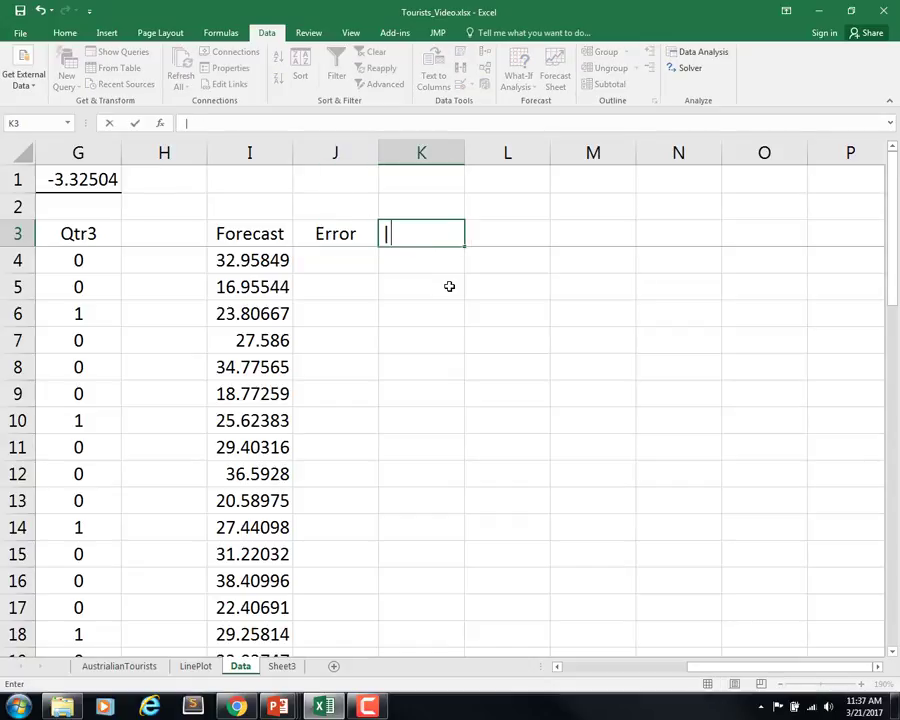
type("Error|")
key("Tab")
type("|")
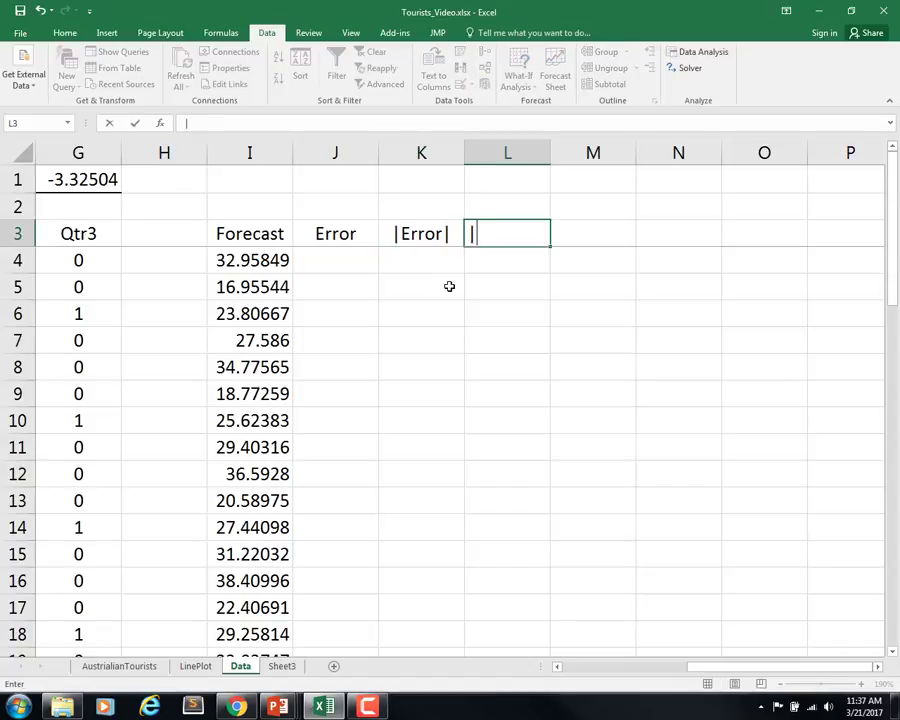
type("Error\\")
key("BackSpace")
type("|")
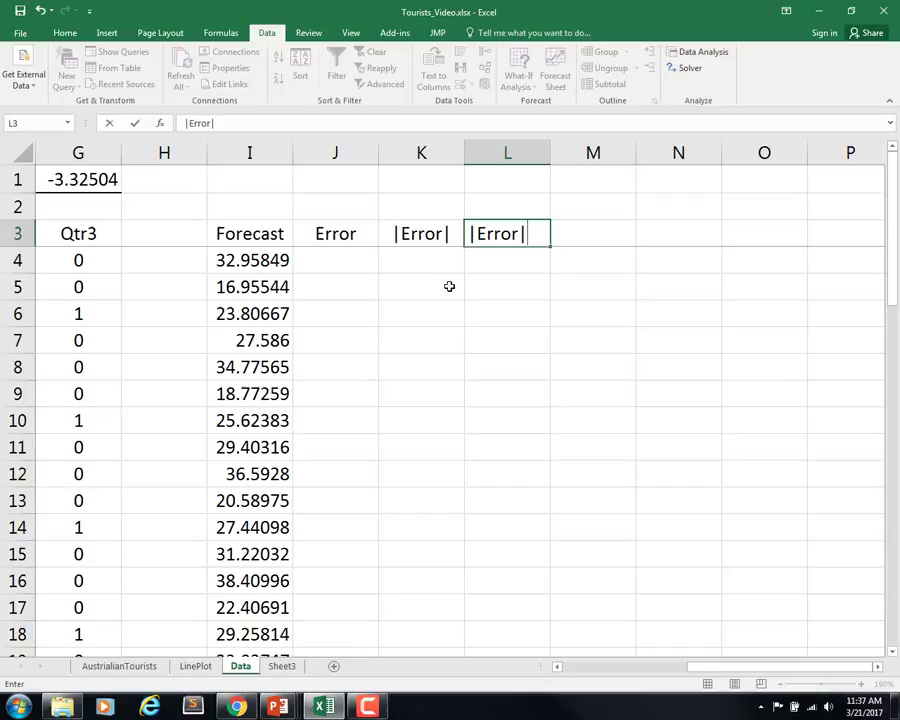
type("/y")
type("Actual")
key("Tab")
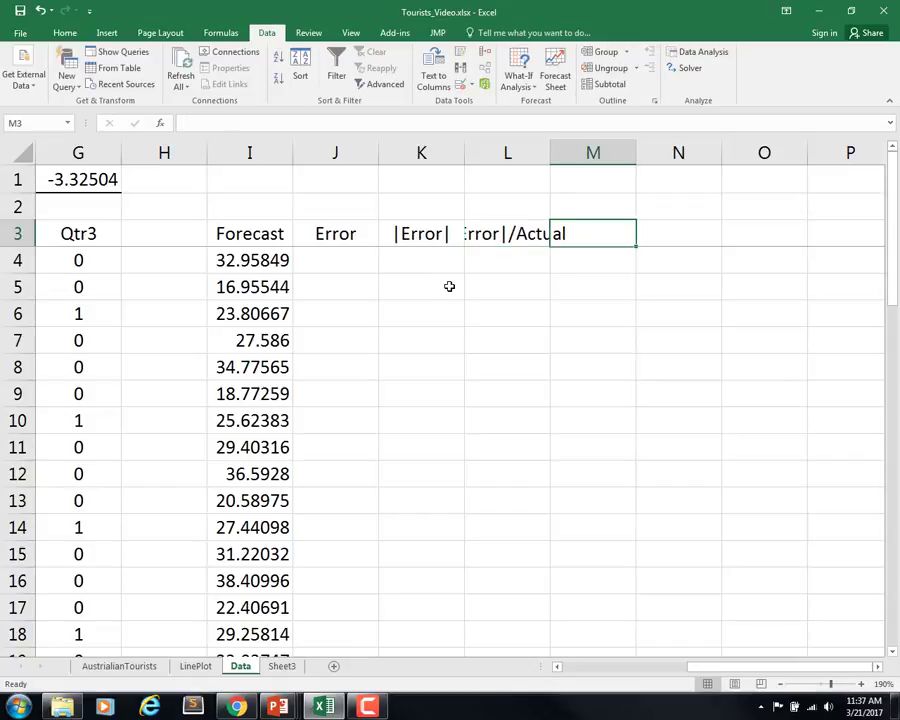
Enter the header "Error^2" in M3 and autofit the width of column L.
type("Err")
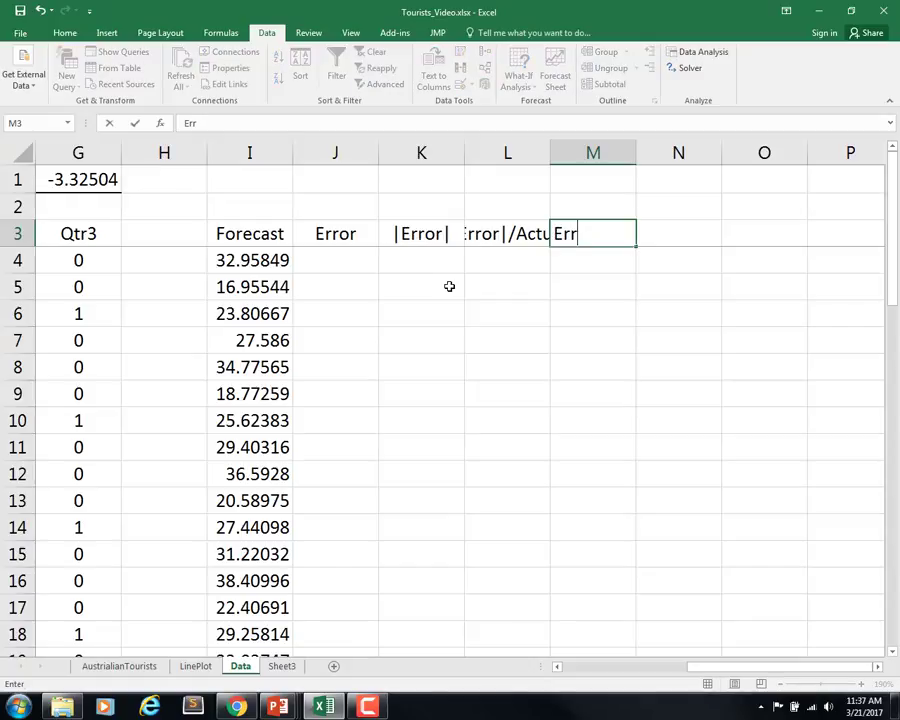
type("or^2")
key("Return")
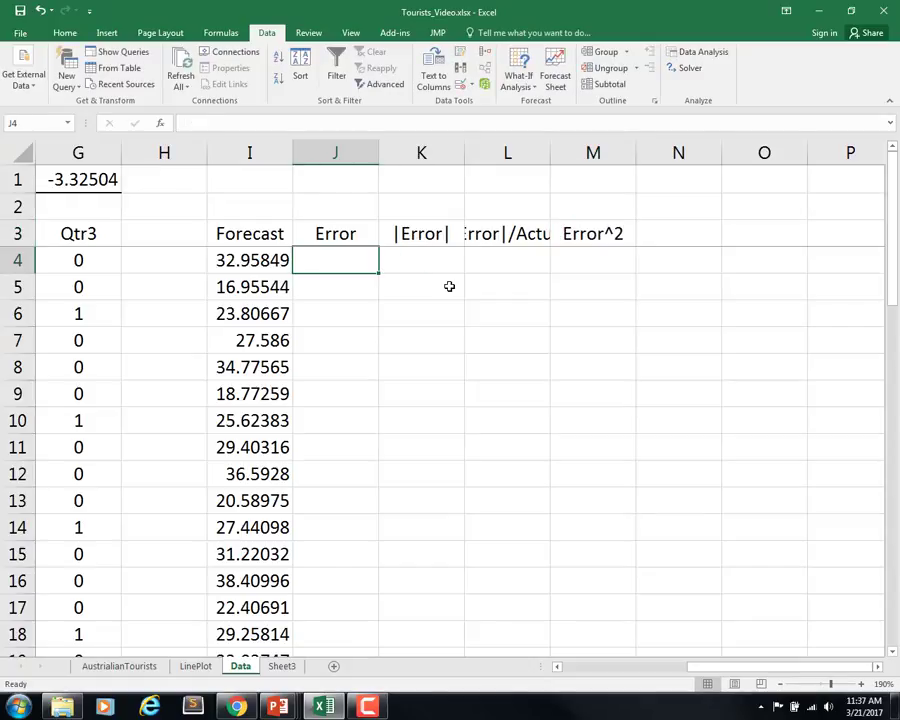
double_click(551, 155)
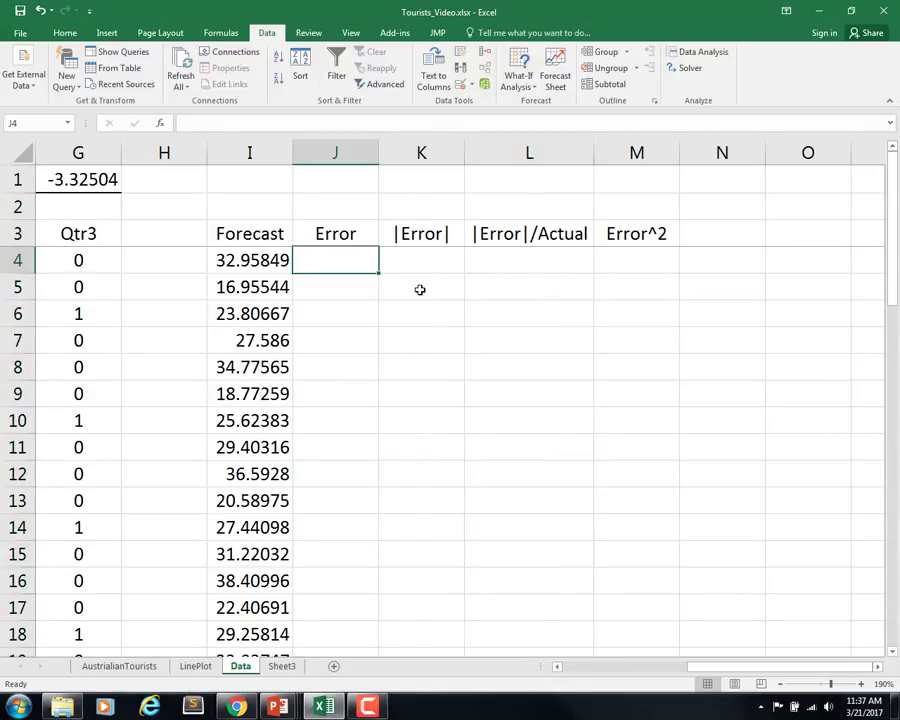
Calculate the first error in J4 as actual minus forecast with the formula =C4-I4.
type("=")
key("Left")
key("Left")
key("Left")
key("Left")
key("Left")
key("Left")
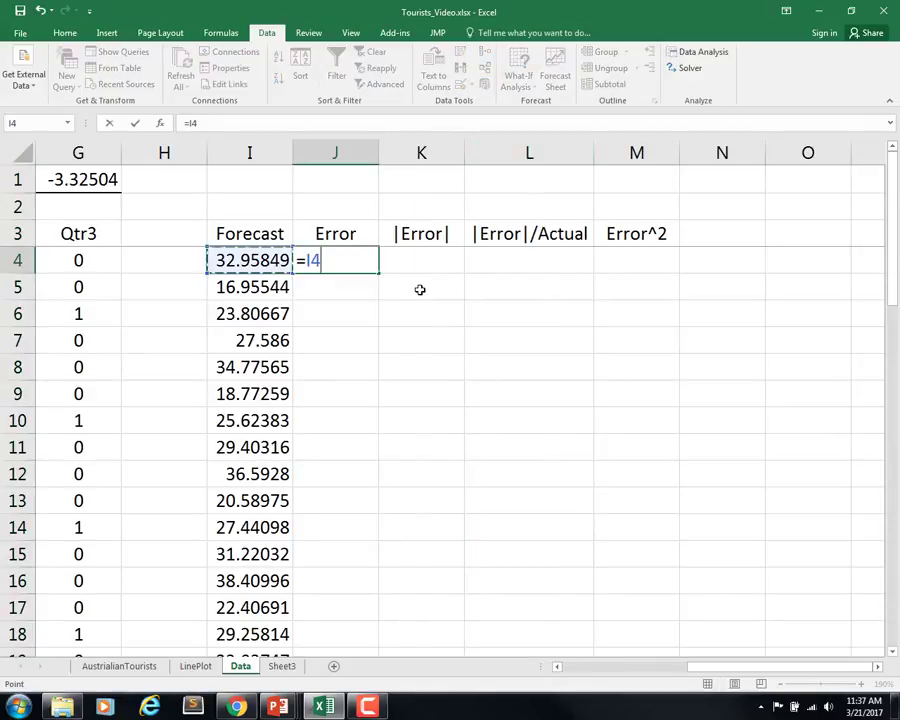
key("Left")
key("Left")
key("Left")
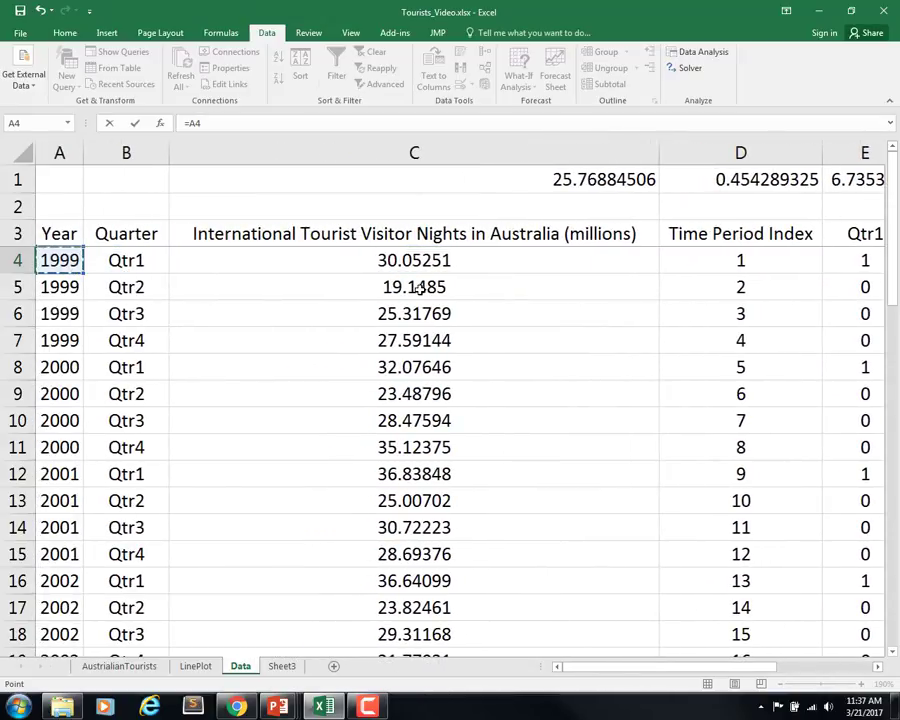
key("Right")
key("Right")
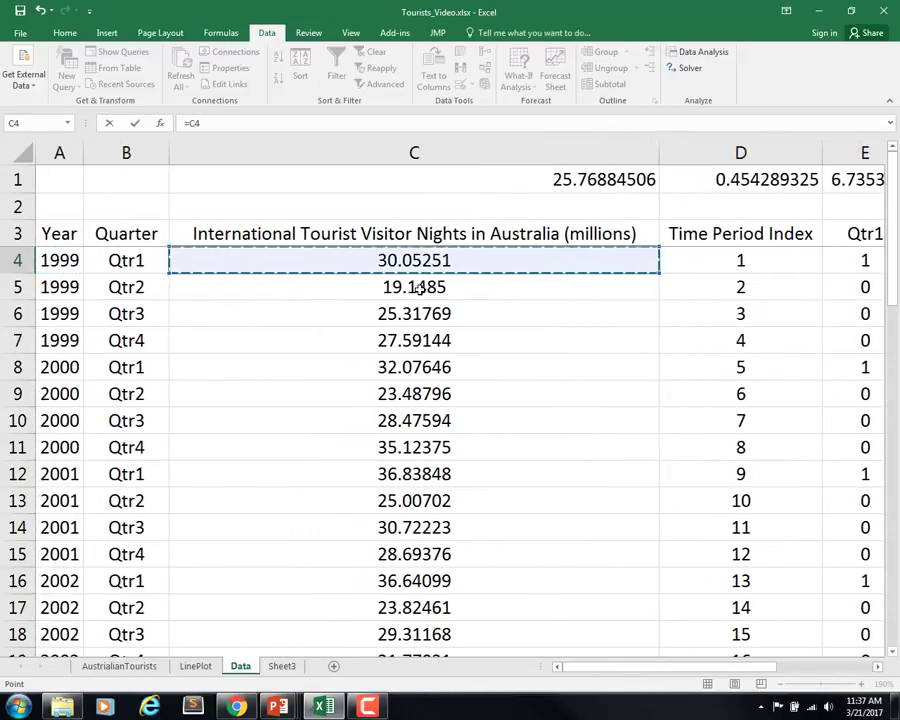
type("-")
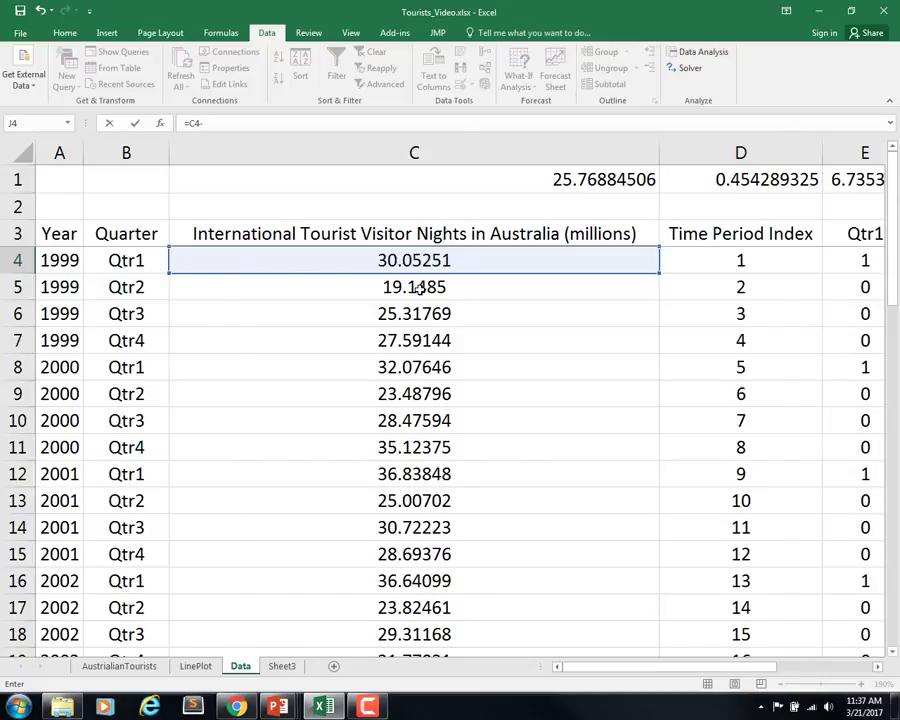
key("Left")
key("Return")
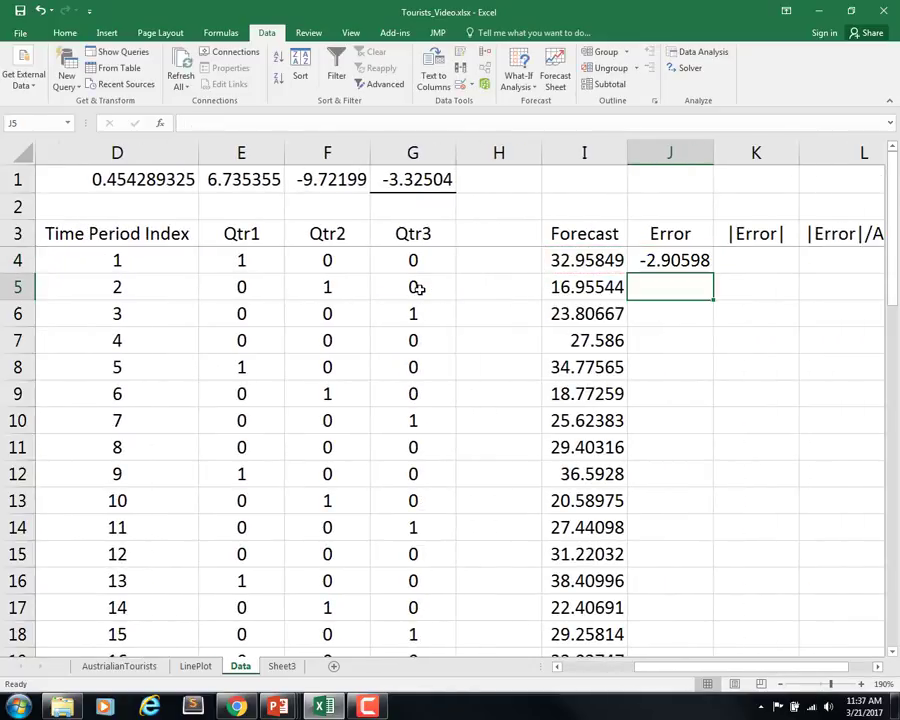
Check the formulas behind the first error in J4 and the first forecast in I4.
double_click(644, 258)
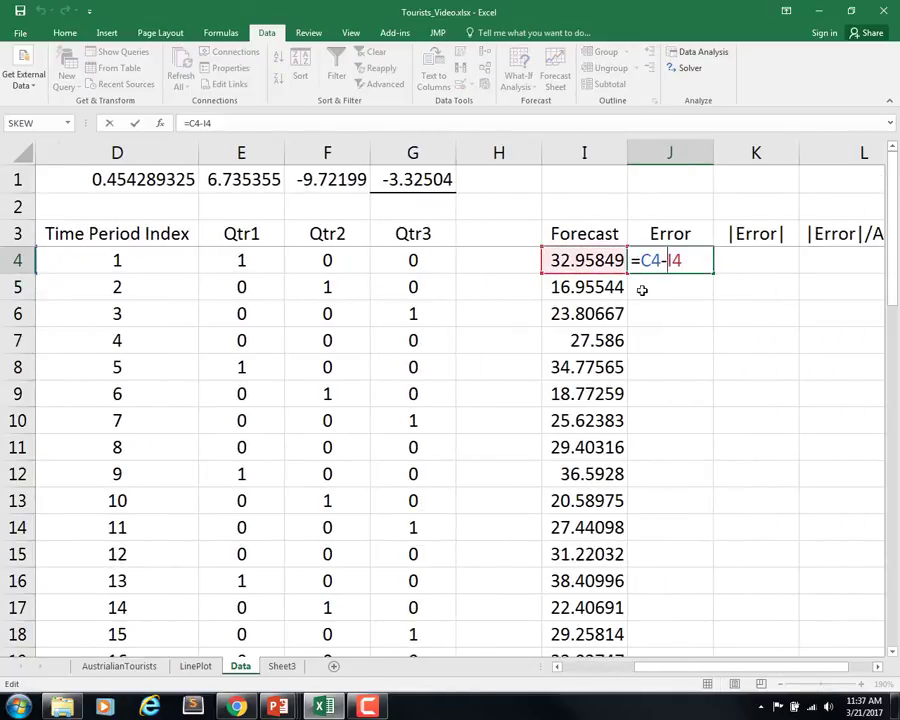
key("Return")
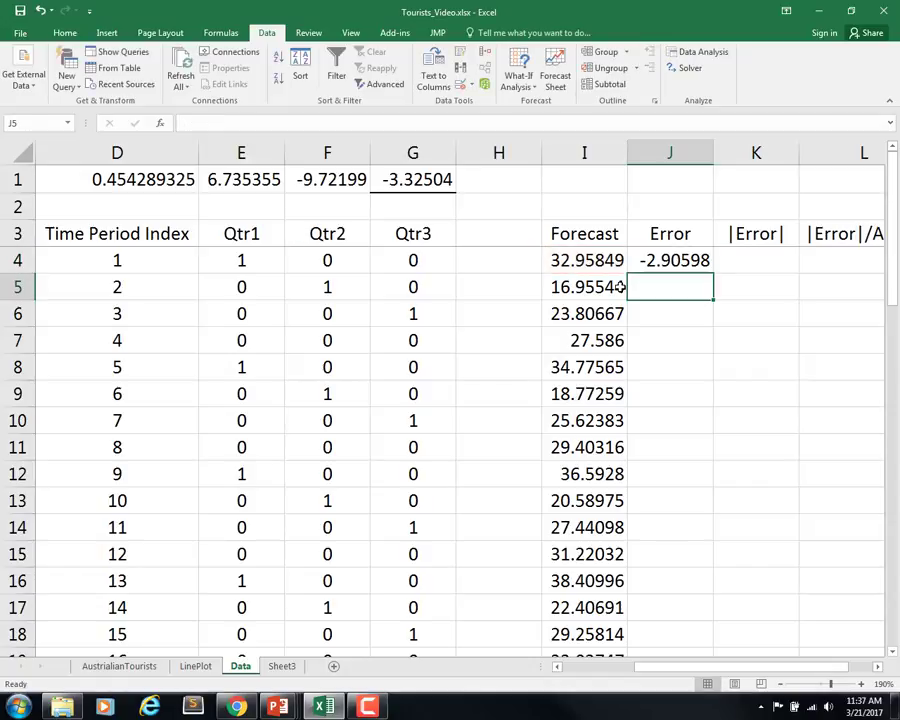
double_click(556, 258)
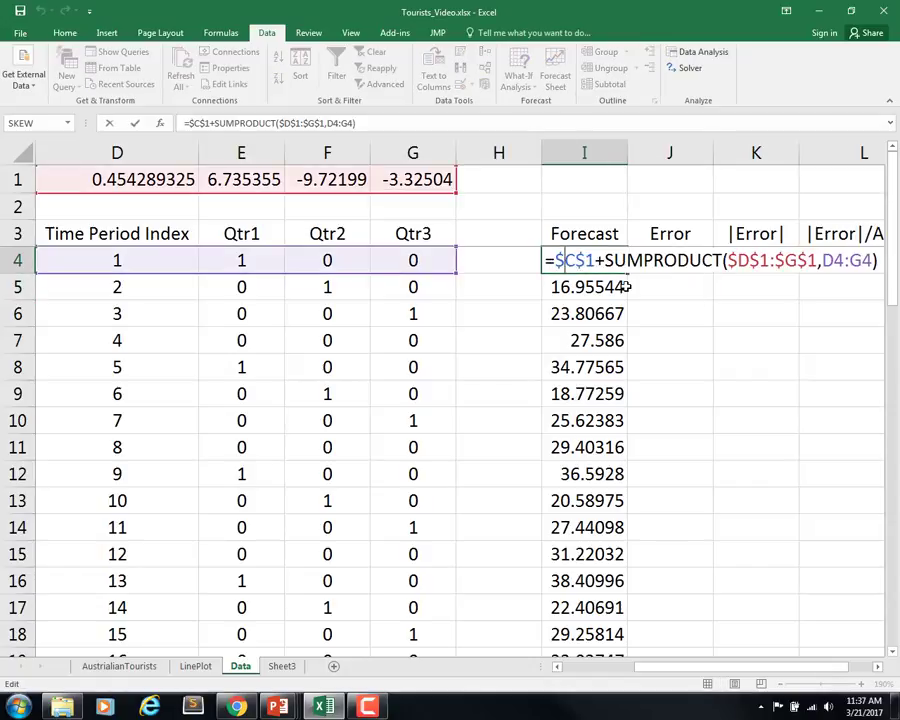
key("Return")
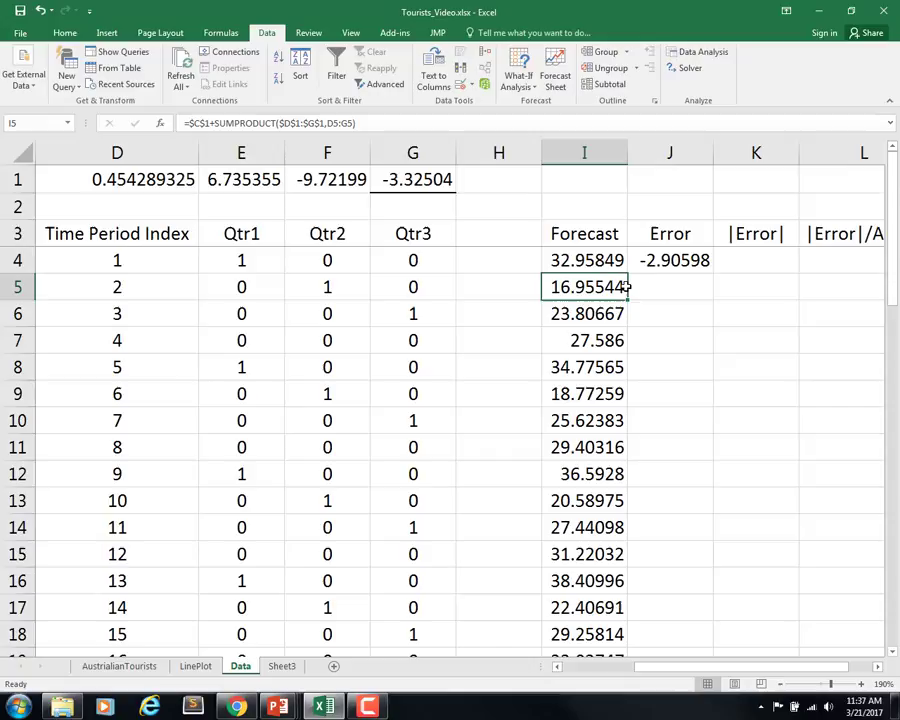
Fill the error formula from J4 down to the last data row and check the copied formula in J6.
left_click(672, 262)
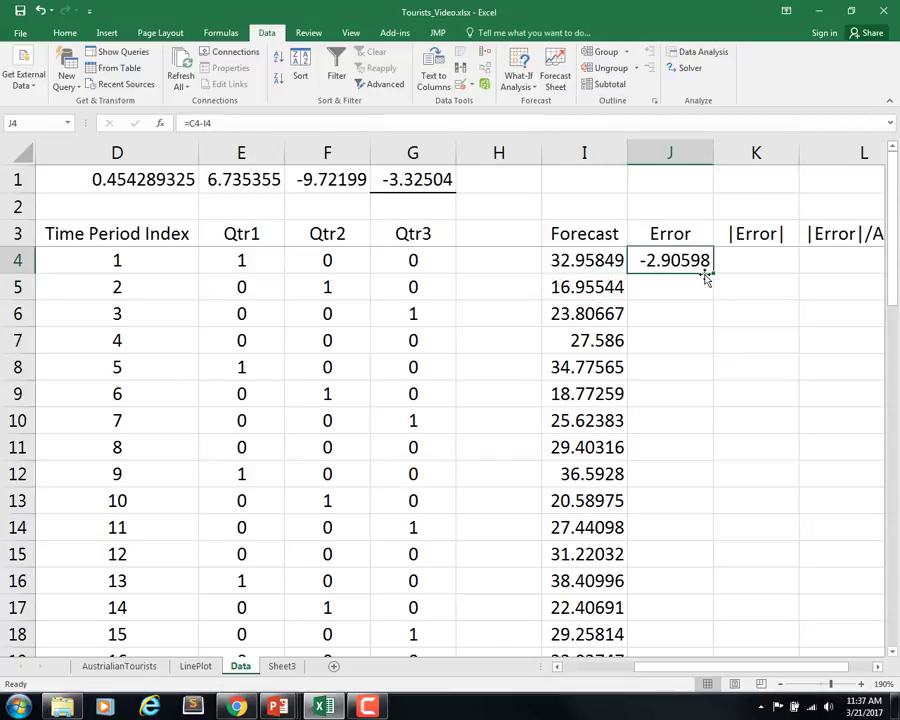
double_click(714, 273)
left_click(711, 278)
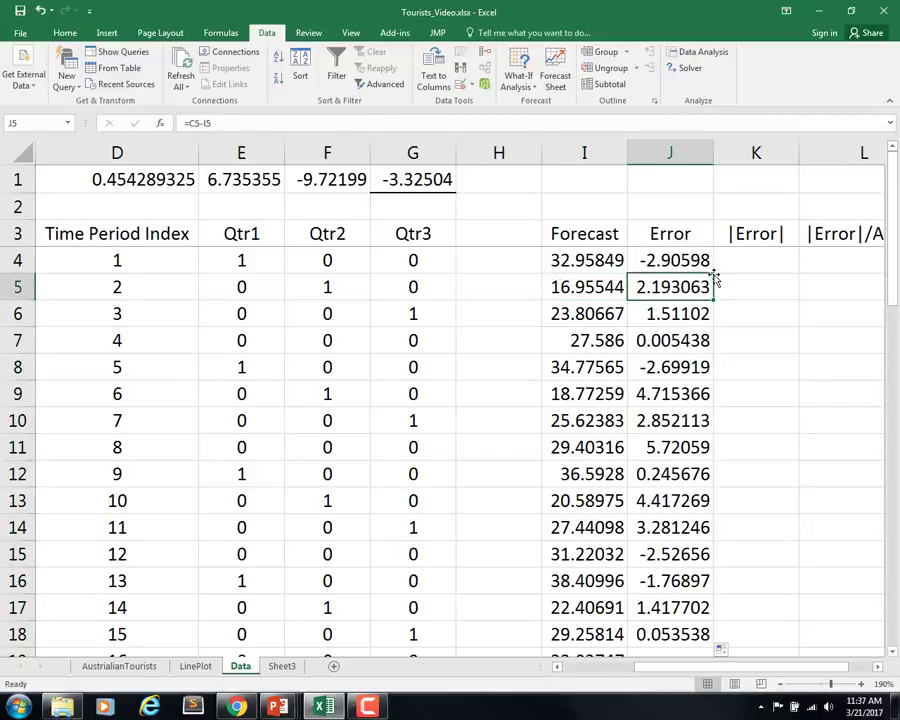
left_click(678, 314)
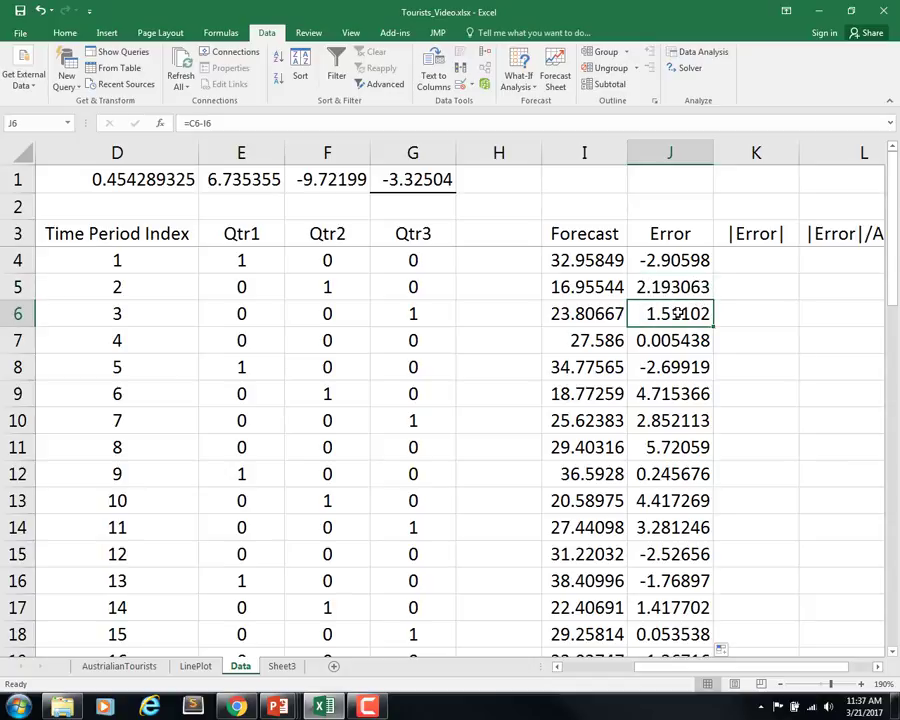
double_click(678, 314)
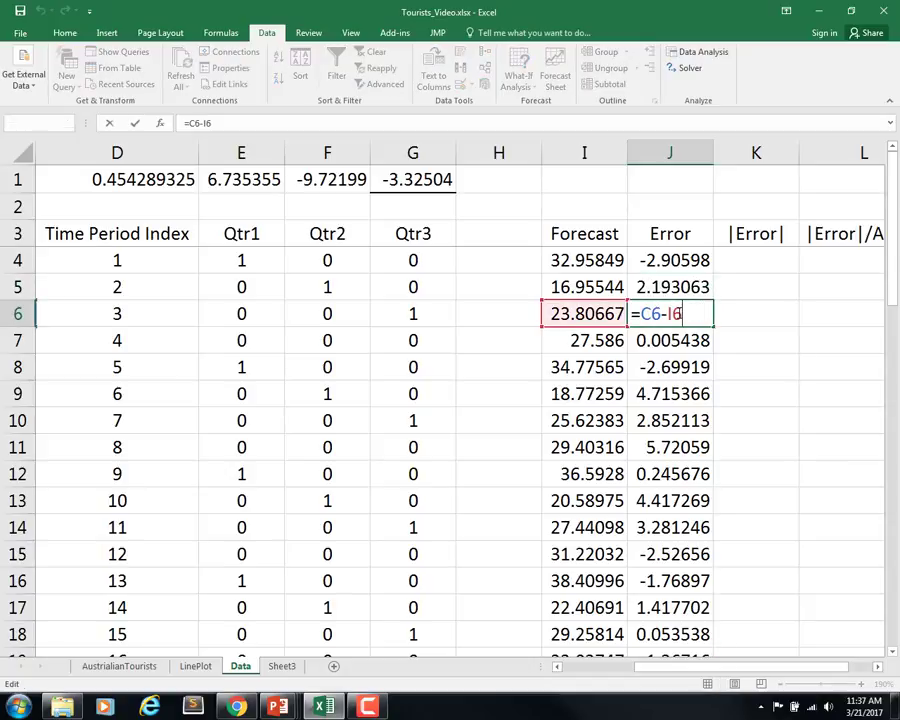
key("Escape")
Calculate the first absolute error in K4 with the formula =ABS(J4).
left_click(743, 261)
type("=abs(")
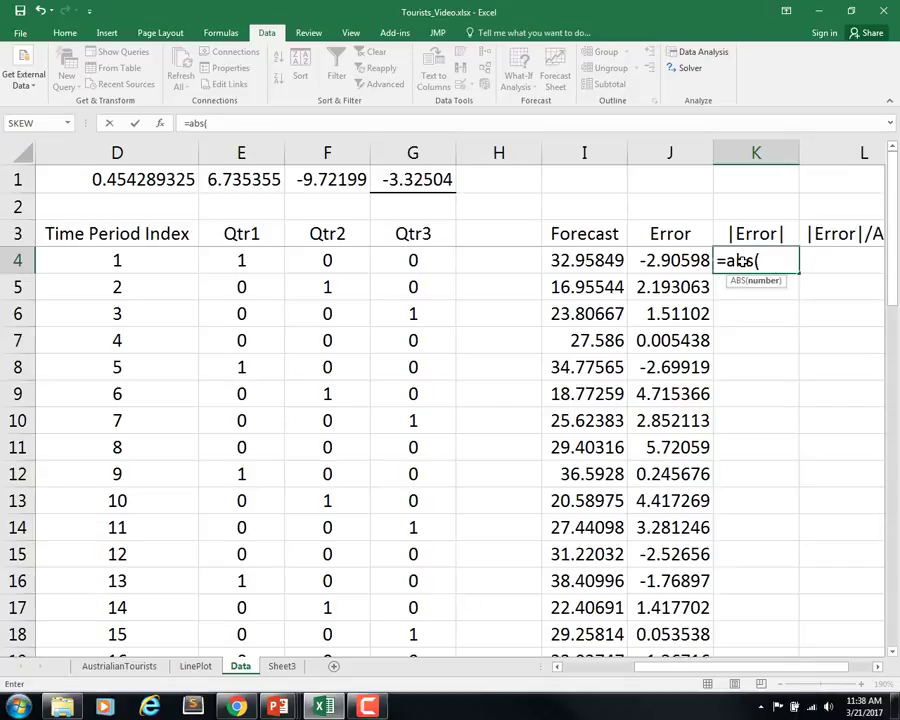
key("Left")
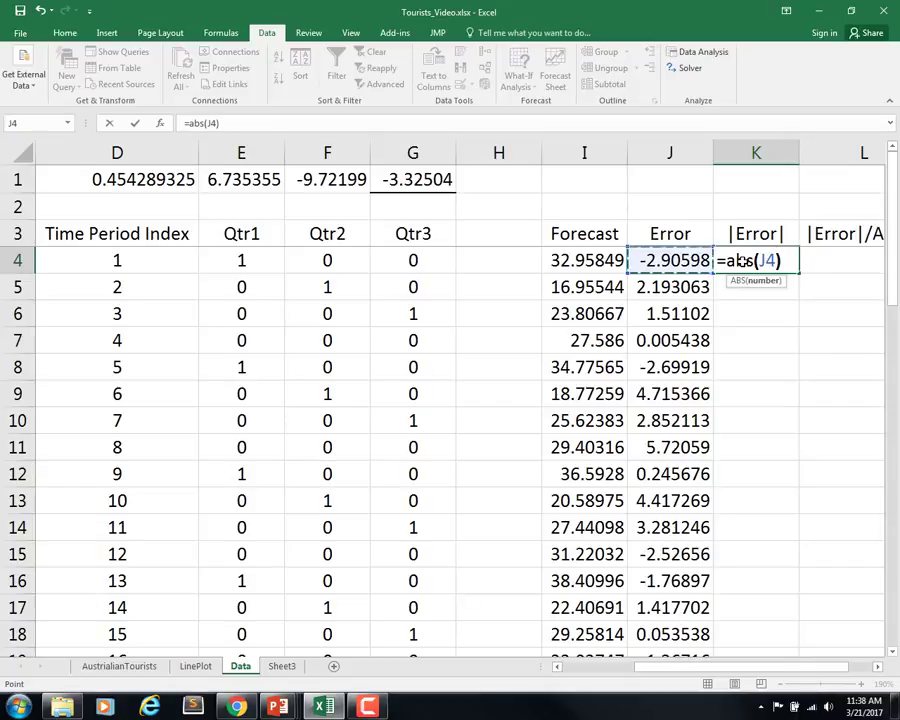
key("Tab")
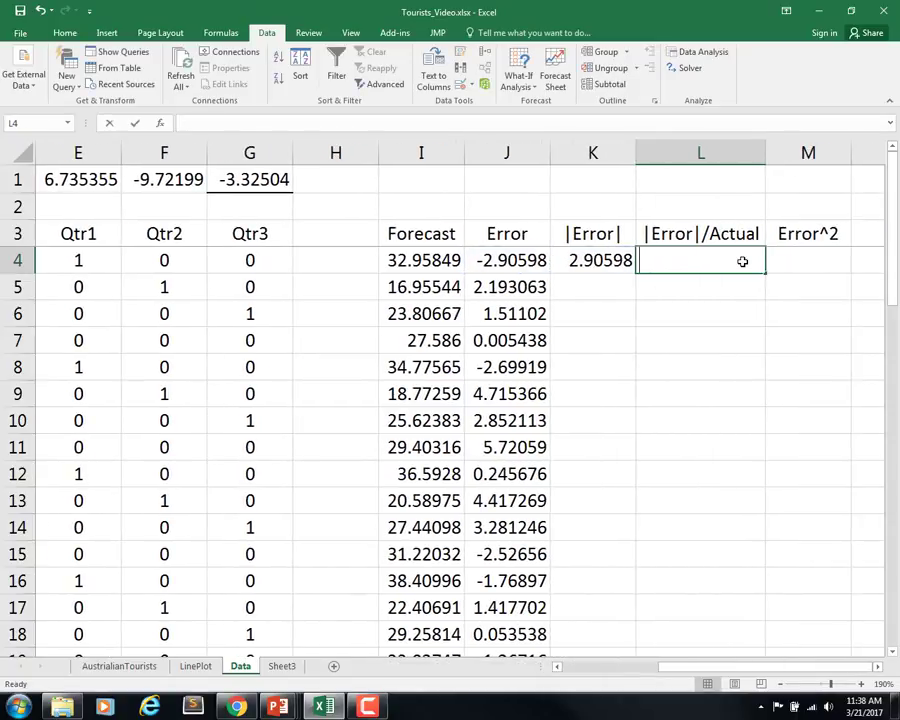
Calculate the first absolute error relative to the actual value in L4 with the formula =K4/C4.
type("=")
key("Left")
type("/")
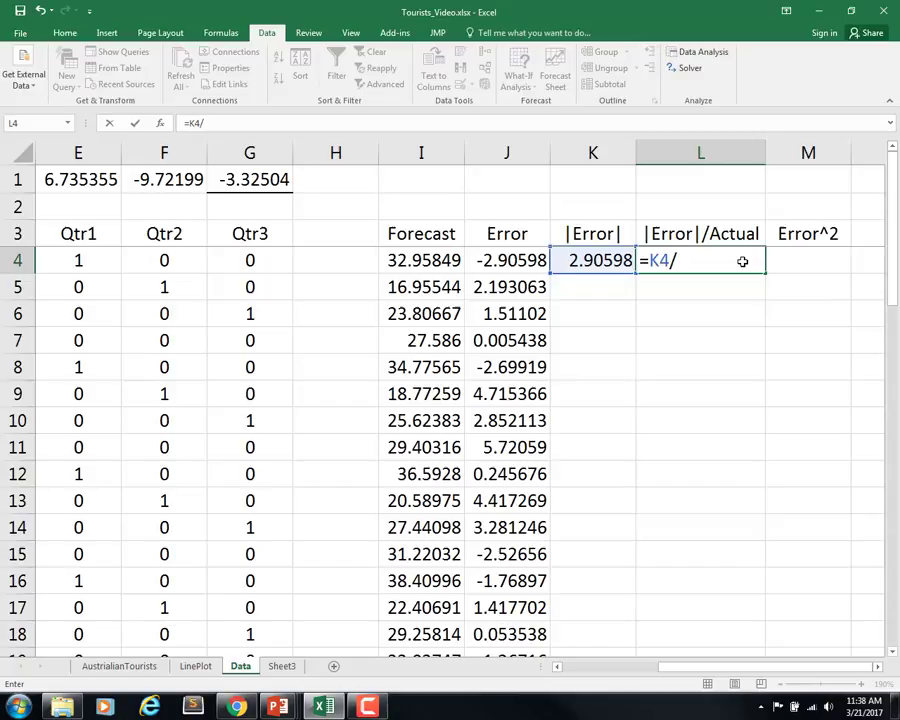
key("Left")
key("Left")
key("Left")
key("Left")
key("Left")
key("Left")
key("Left")
key("Left")
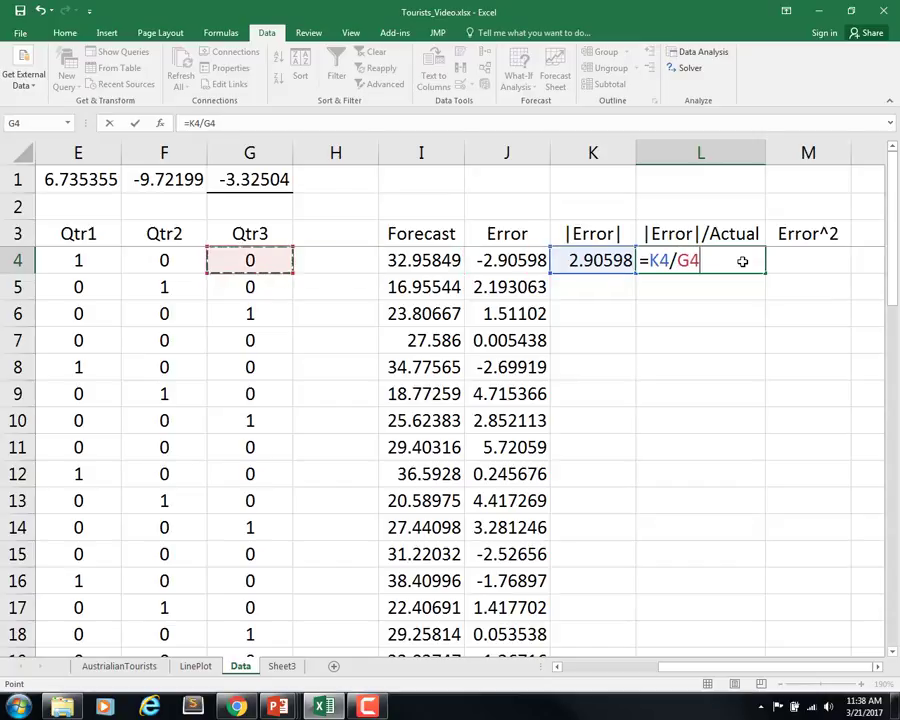
key("Left")
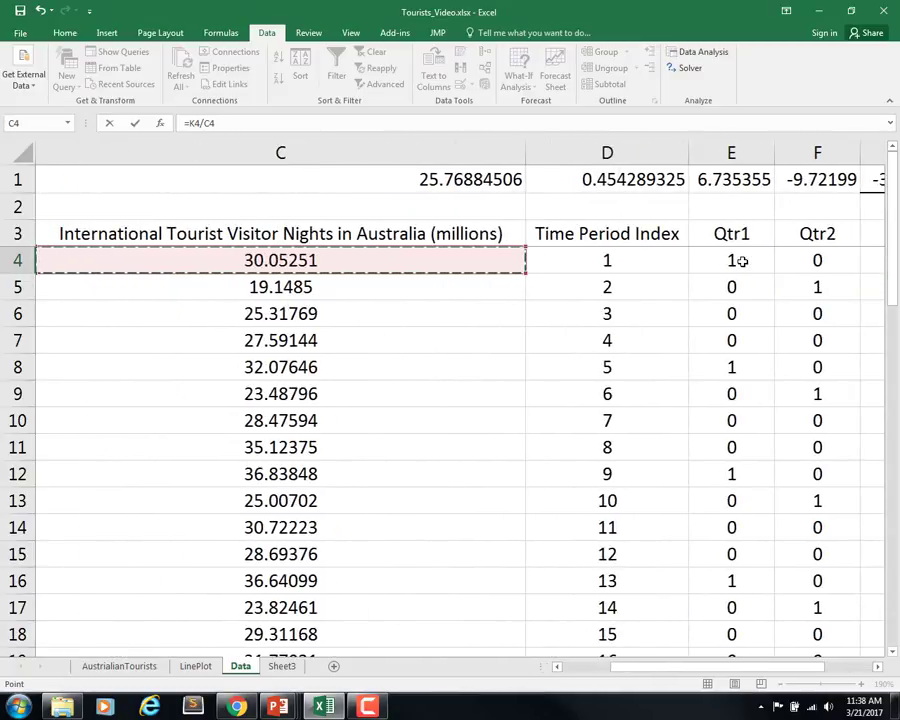
key("ctrl+Return")
key("Return")
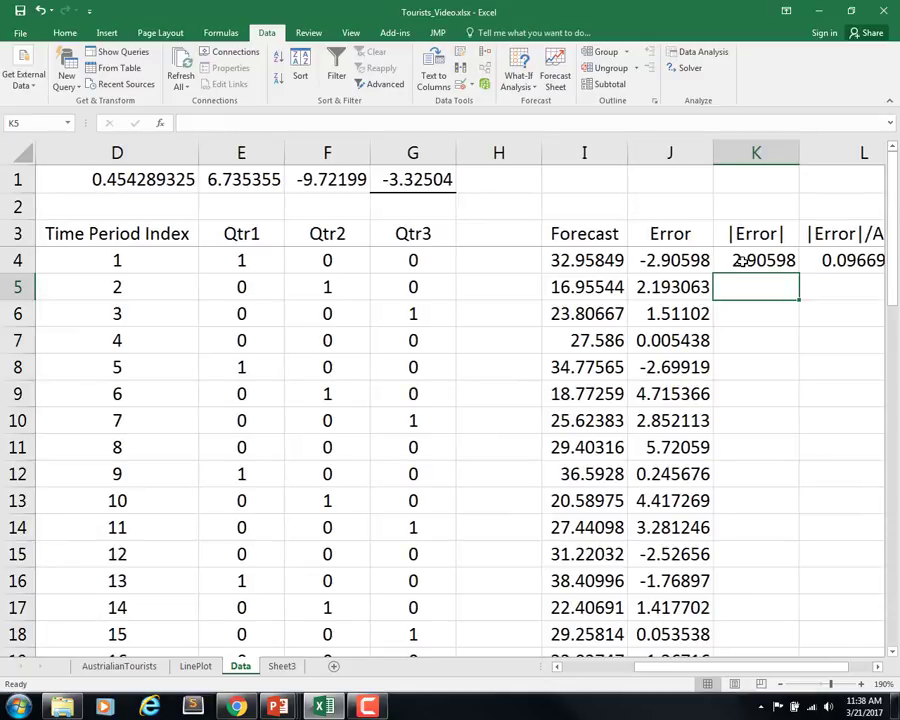
Calculate the first squared error in M4 with the formula =J4^2.
key("Up")
key("Right")
key("Right")
type("=")
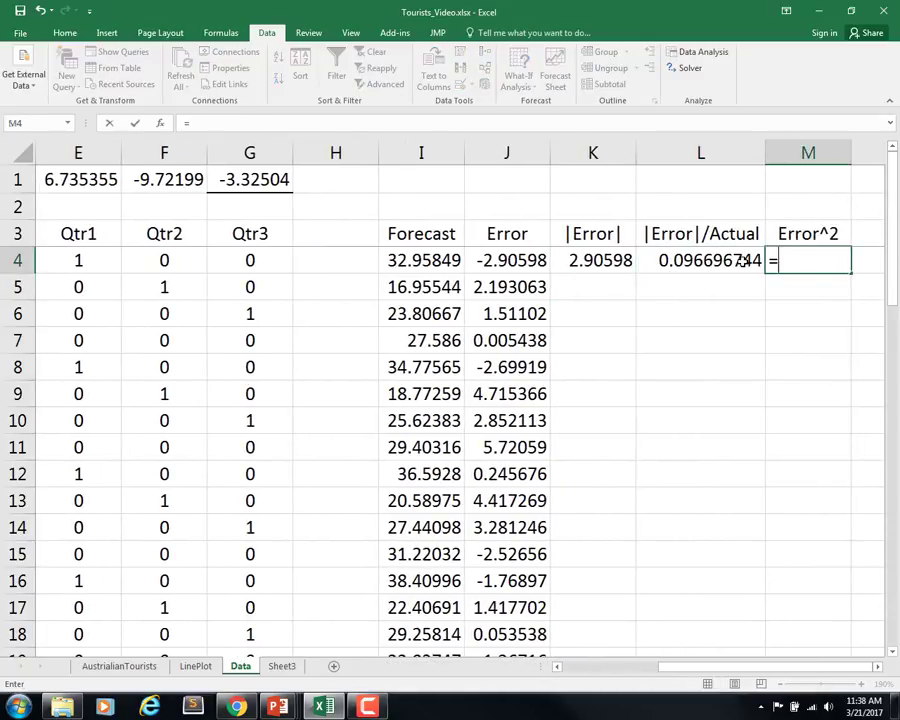
key("Left")
key("Left")
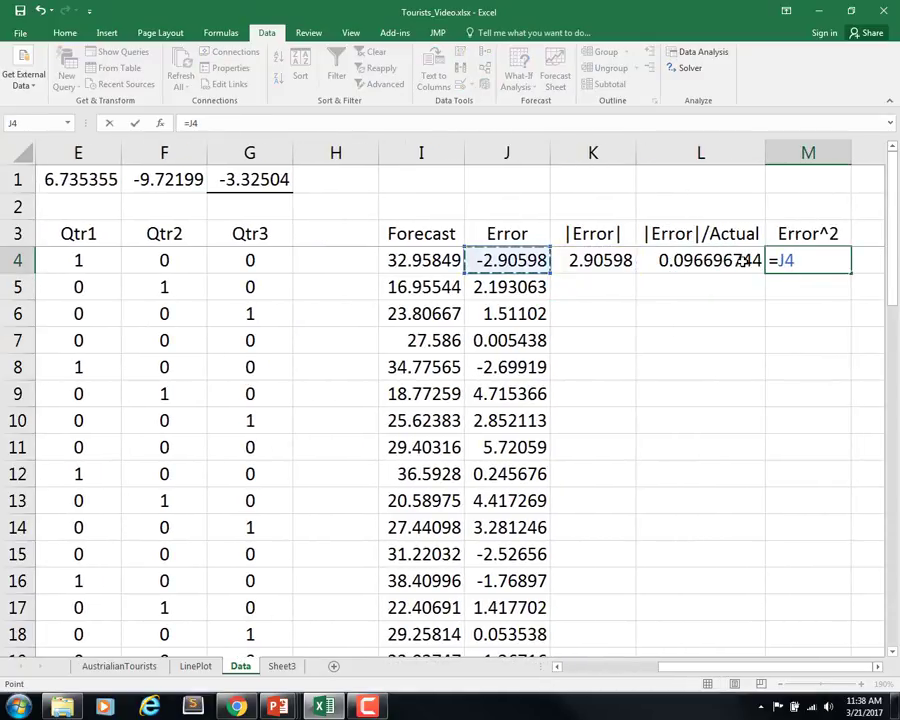
type("^2")
key("Return")
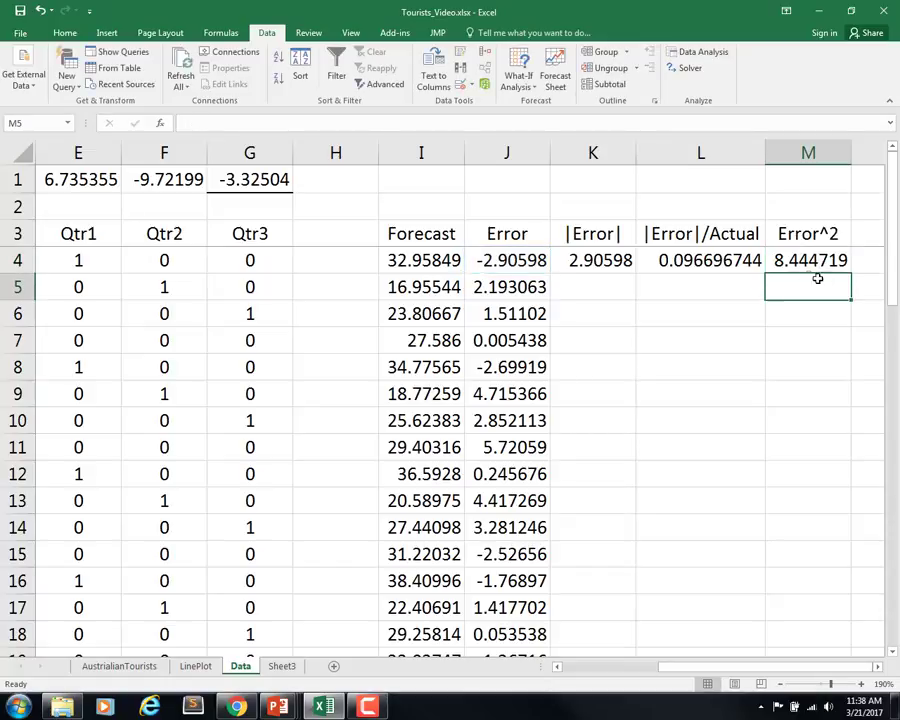
Fill the formulas in K4:M4 down to the last data row, row 51.
left_click_drag(622, 263, 808, 262)
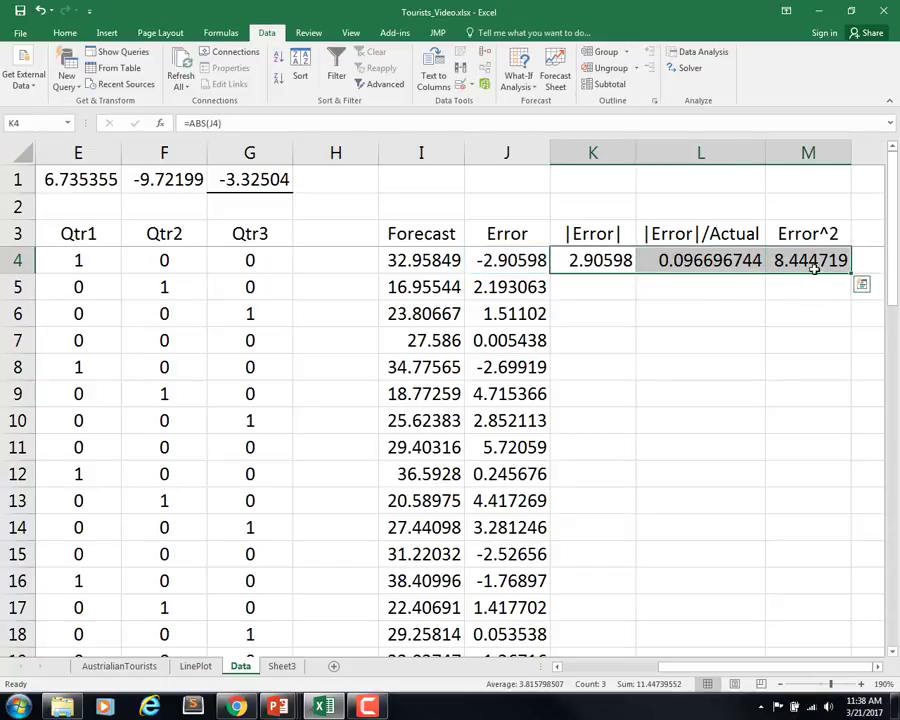
double_click(851, 273)
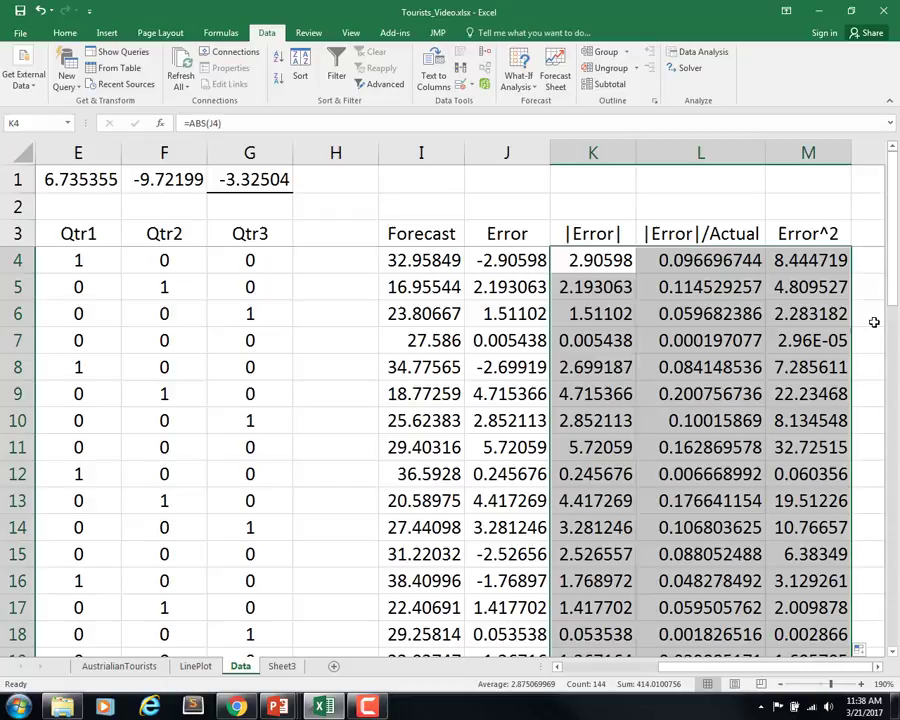
scroll(866, 327, "down", 4)
scroll(865, 330, "down", 11)
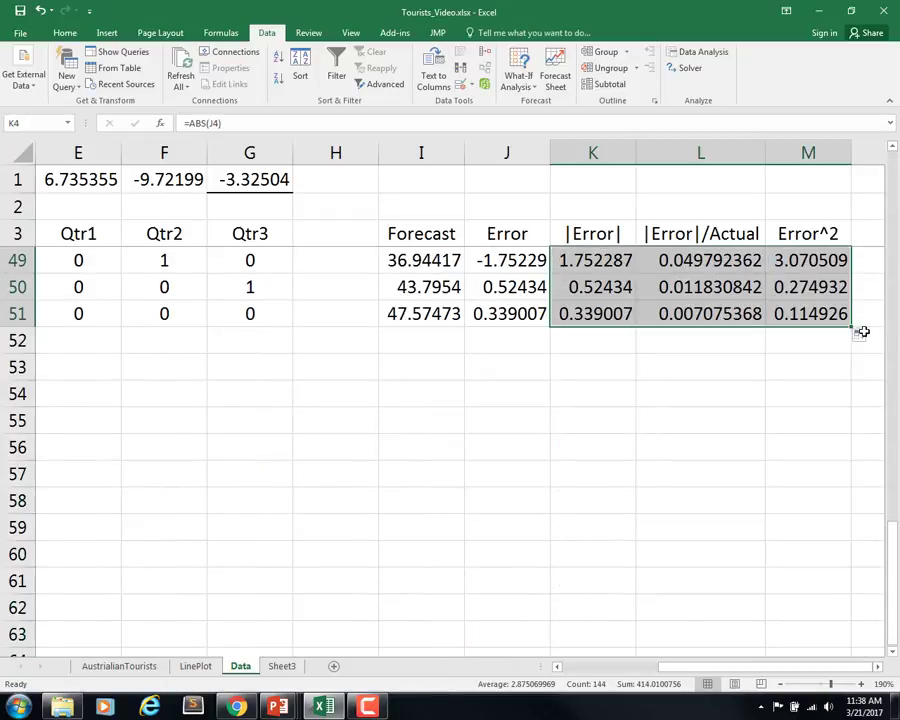
left_click(586, 388)
type("=avera")
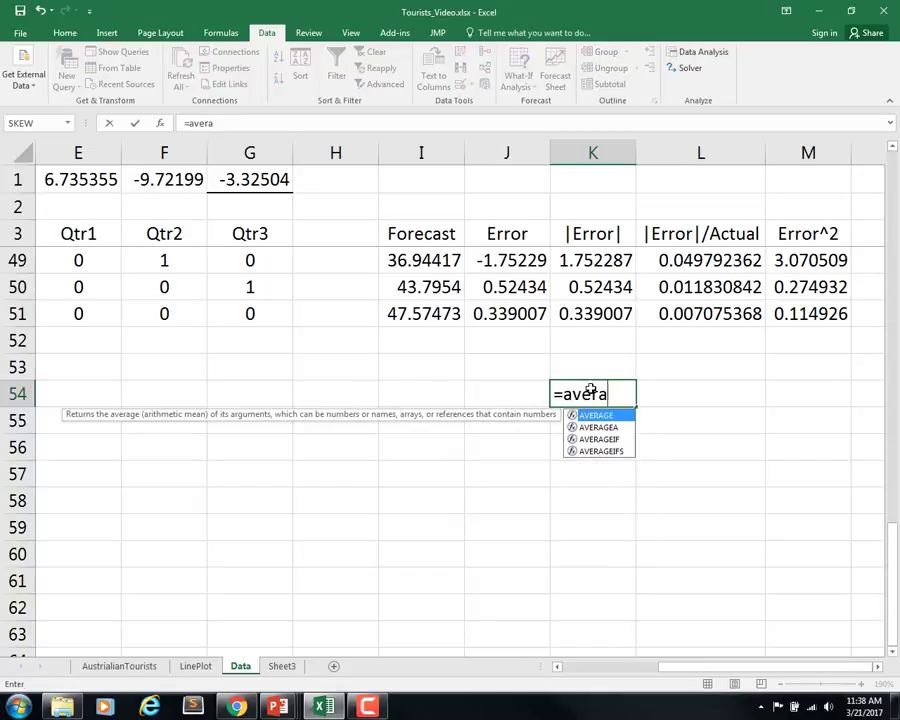
type("ge(")
key("Up")
key("Up")
key("Up")
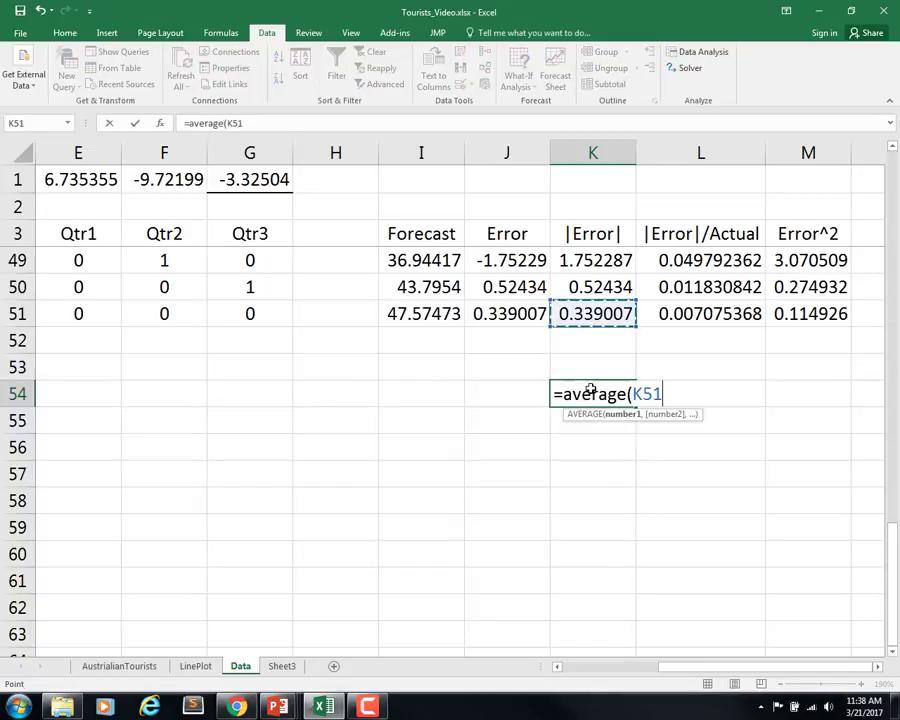
key("ctrl+shift+Left")
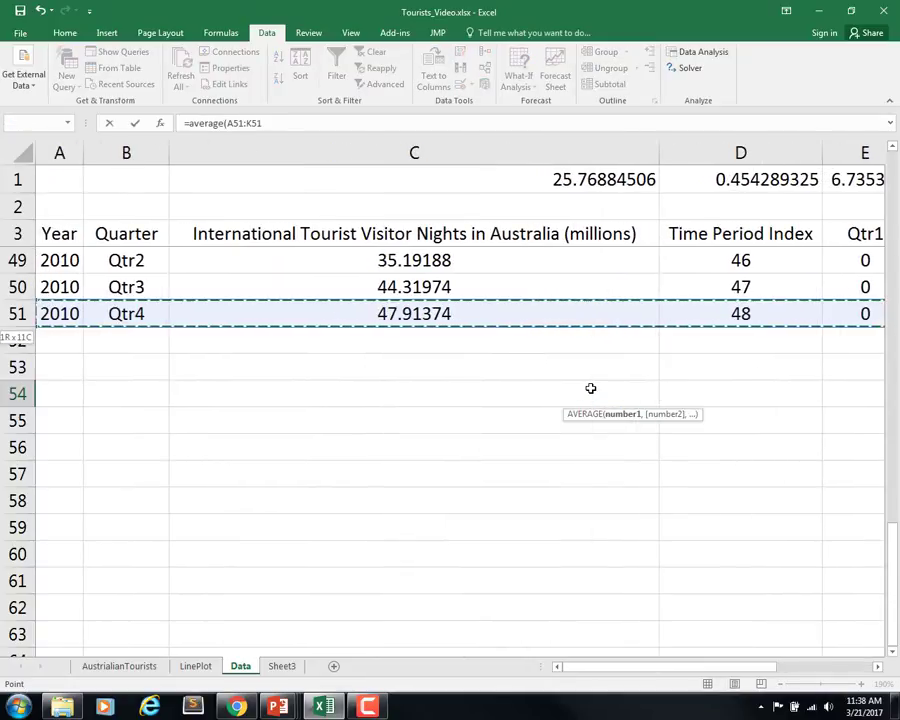
key("End")
key("Escape")
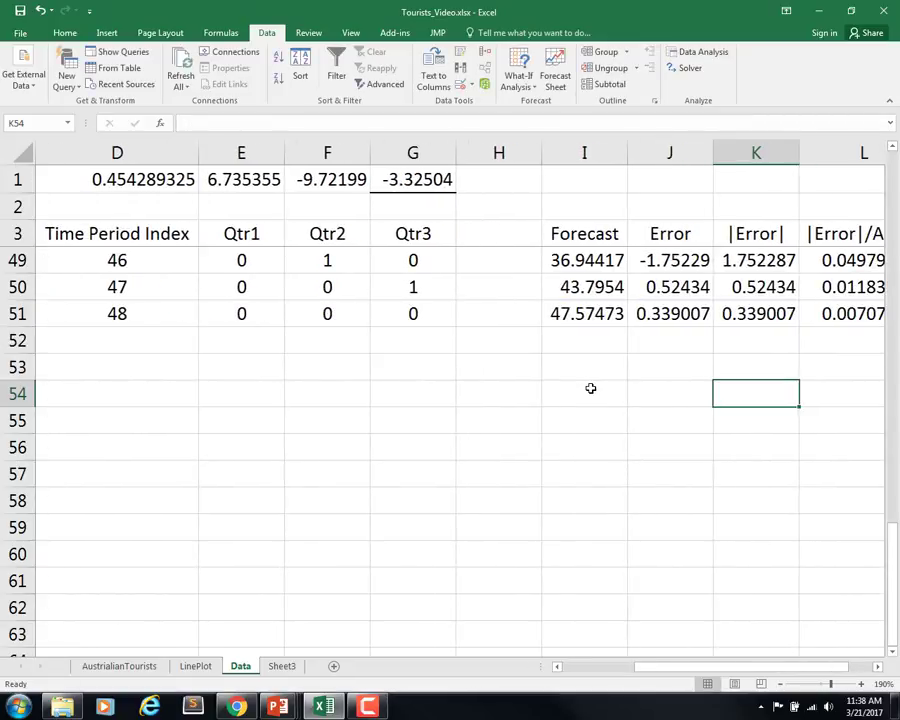
Average the absolute errors in K54 with the formula =AVERAGE(K4:K51).
type("=average(")
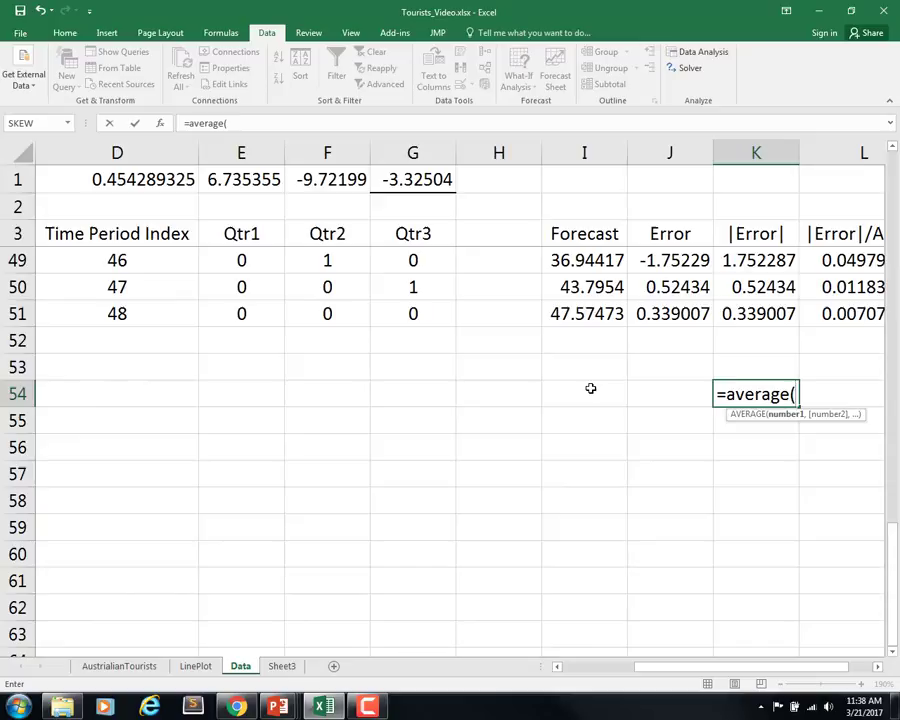
key("Up")
key("Up")
key("Up")
key("ctrl+shift+Up")
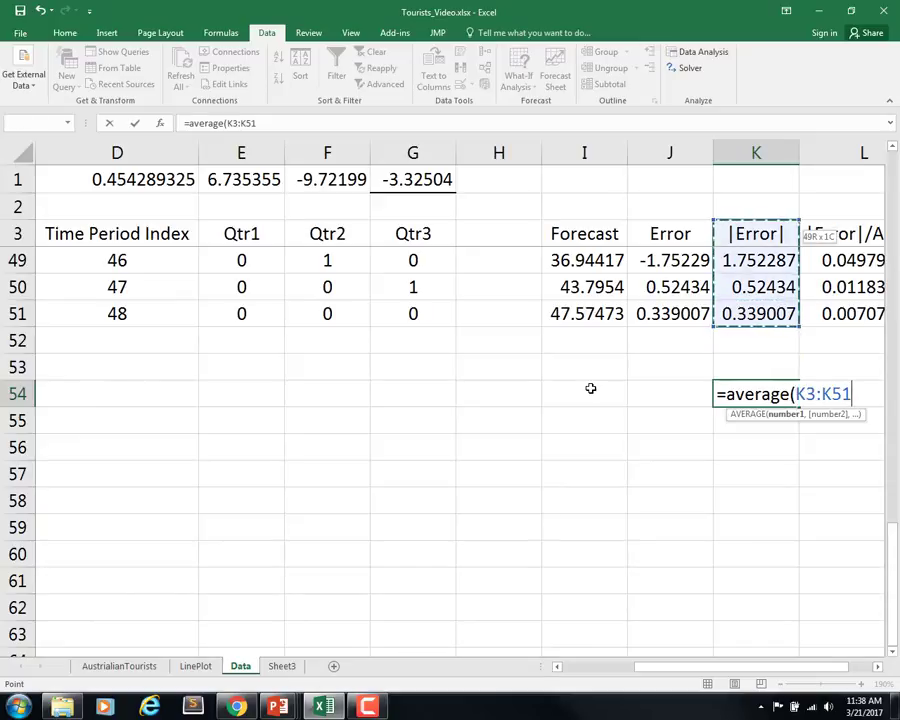
key("shift+Down")
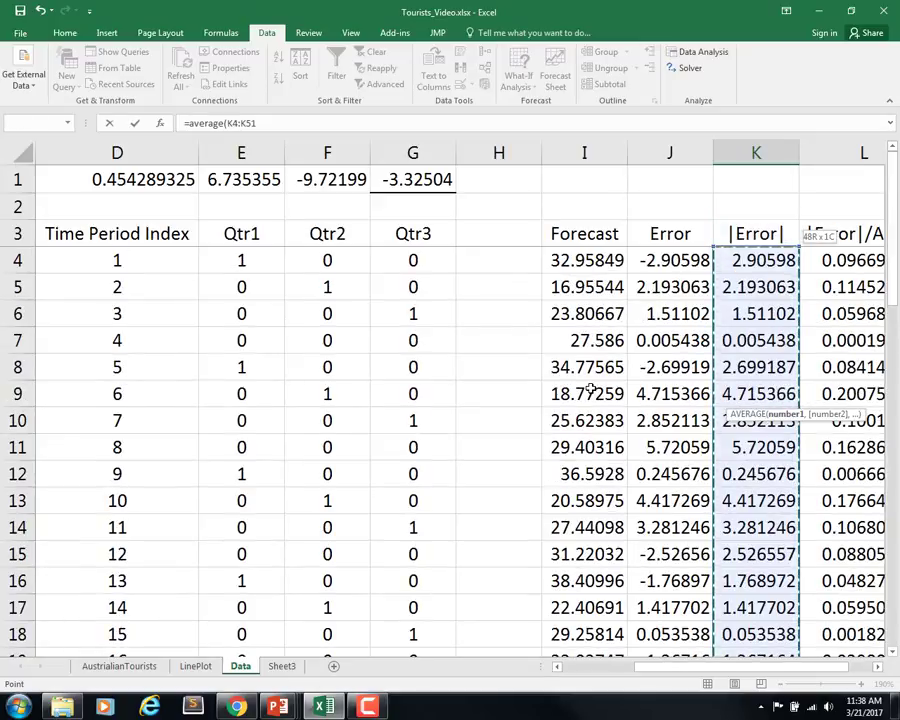
key("Return")
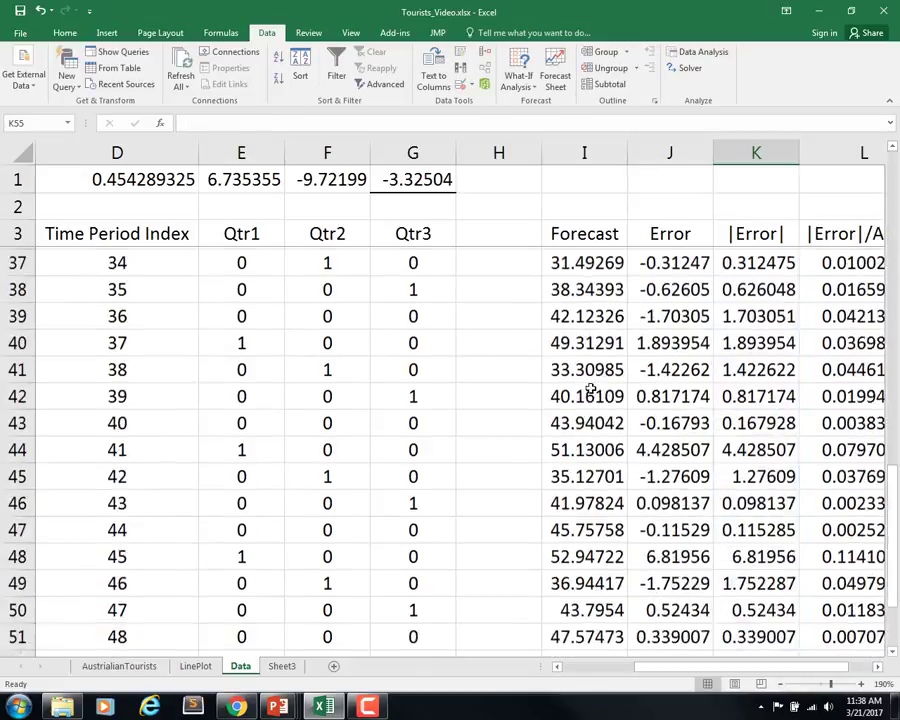
Copy the average formula from K54 across to L54 and M54.
left_click(766, 604)
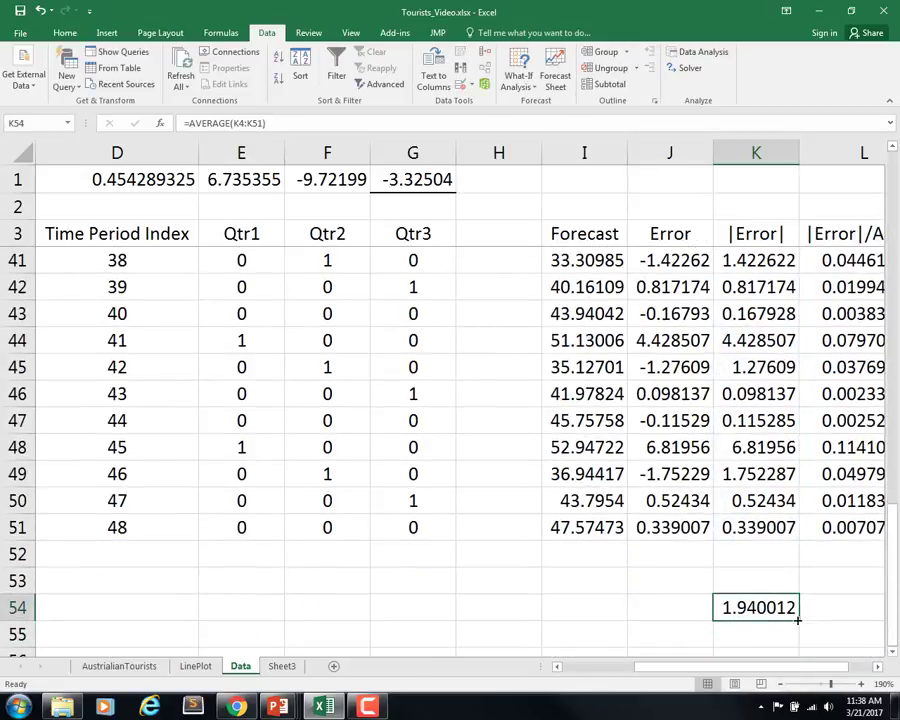
left_click(877, 666)
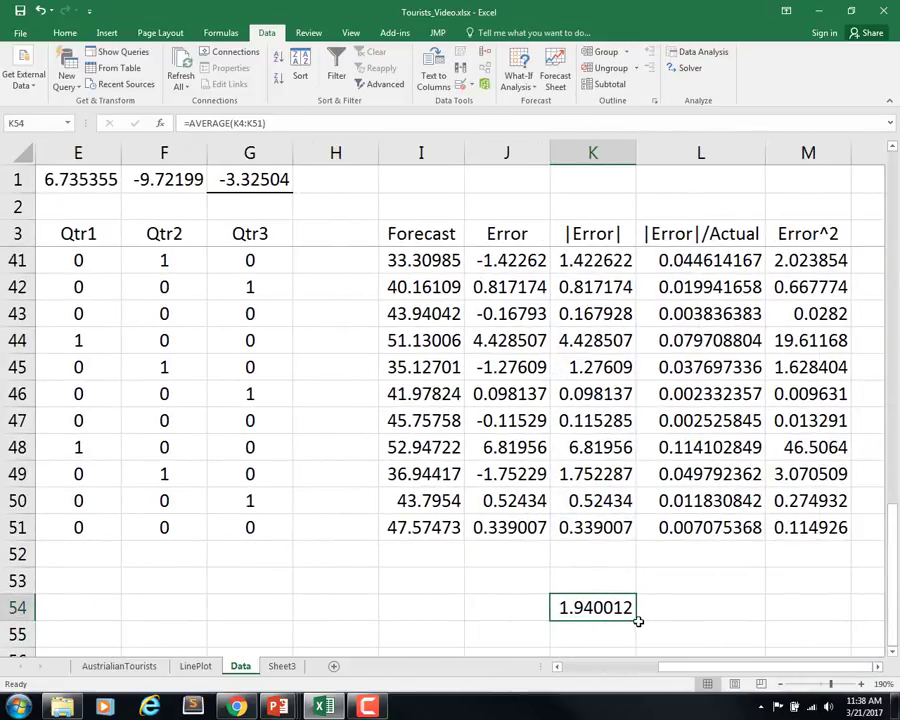
left_click_drag(634, 620, 822, 620)
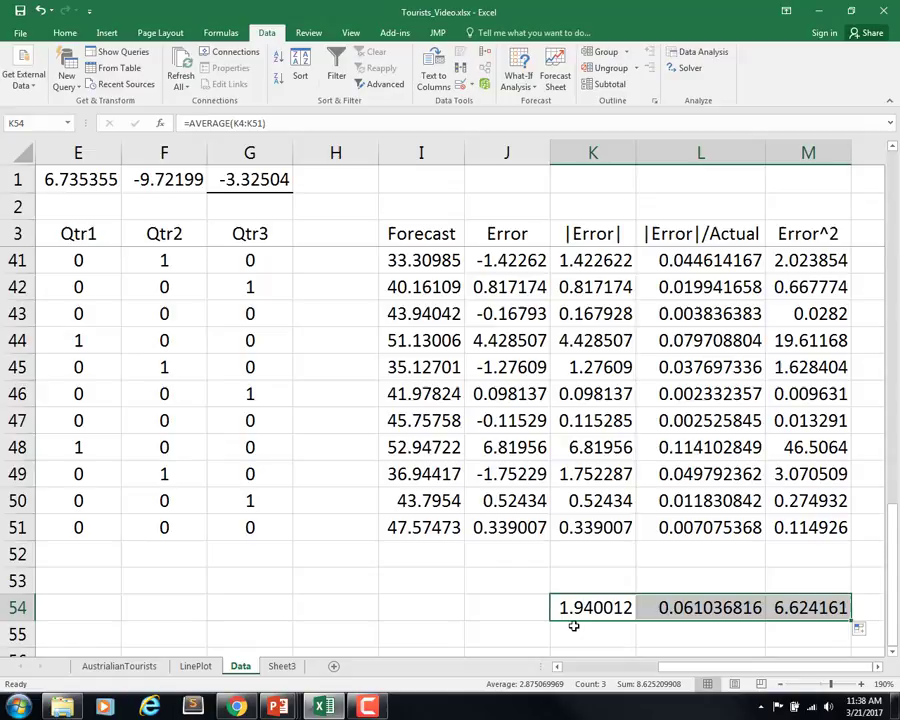
Label the averages with "MAD" in K53 and "MAPE" in L53.
left_click(589, 584)
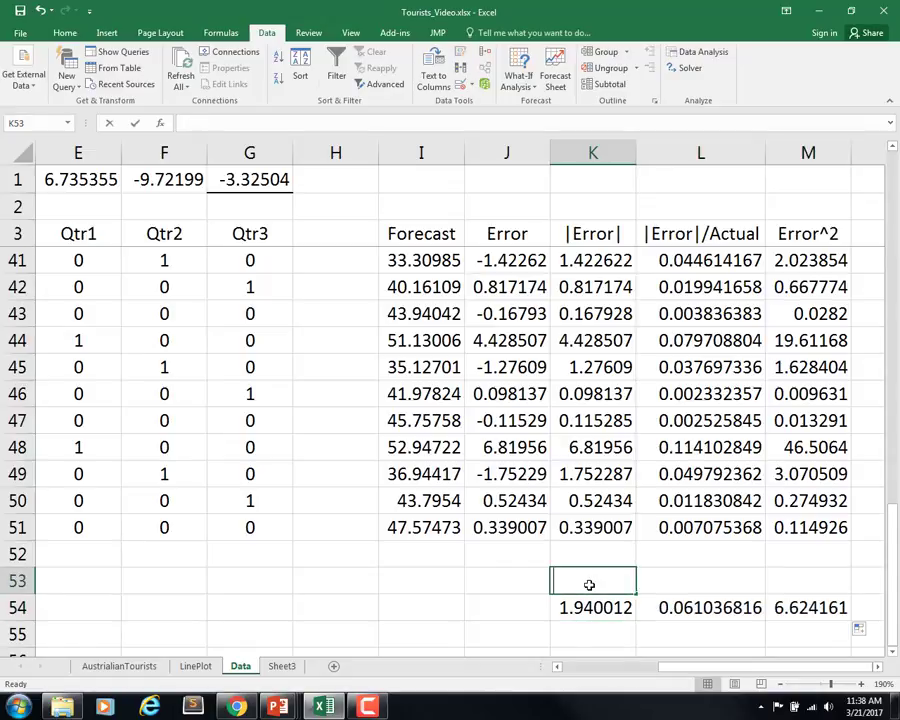
type("MAD")
key("Tab")
type("M")
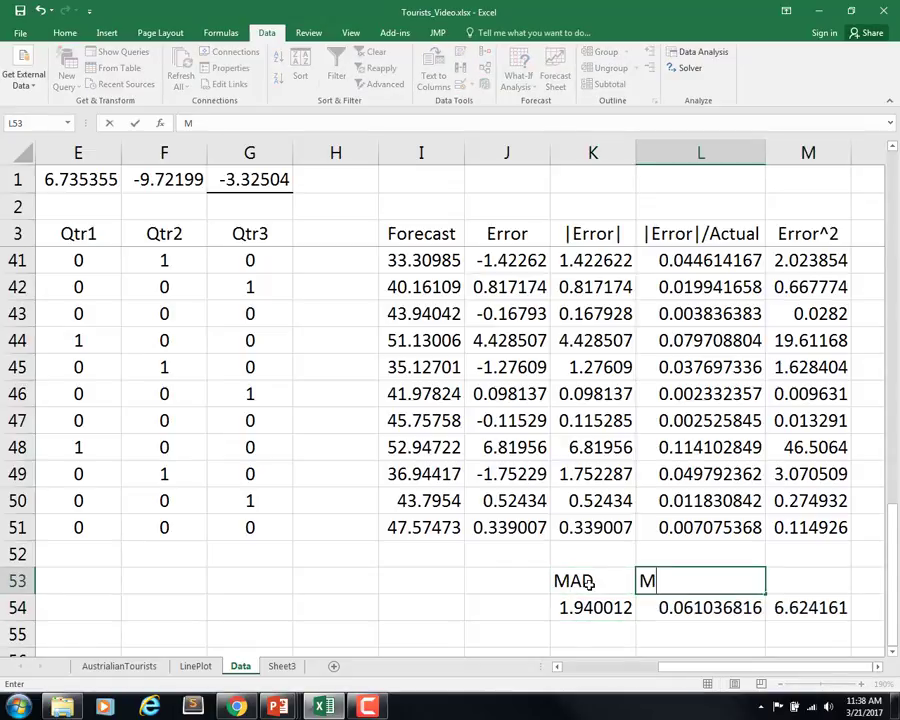
type("APE")
key("Tab")
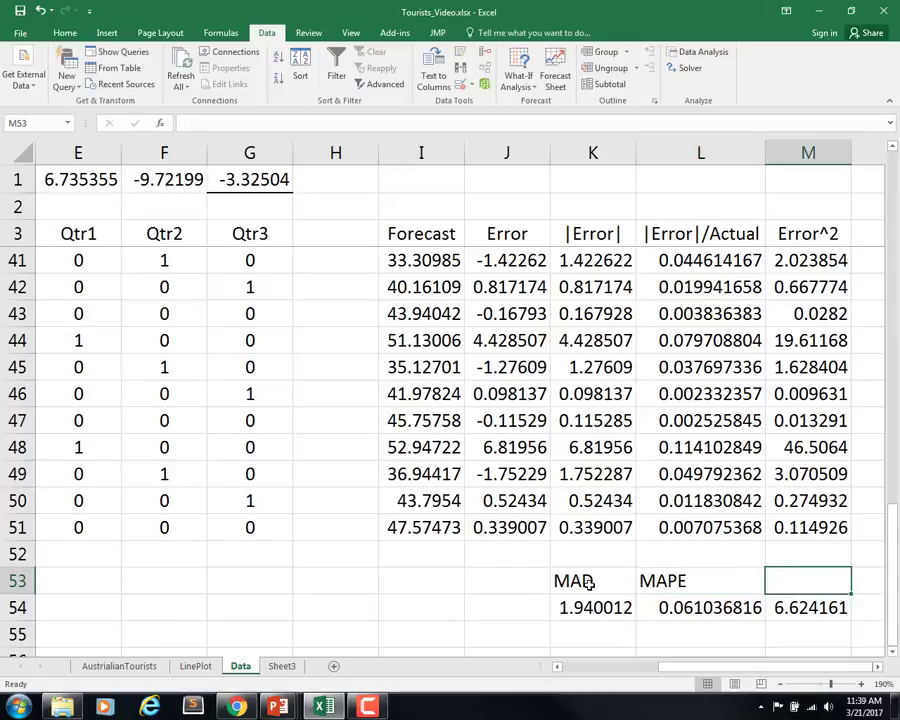
Enter the label "MSE" in M53 and format the labels and averages in K53:M54 as bold and centred.
type("MSE")
key("Return")
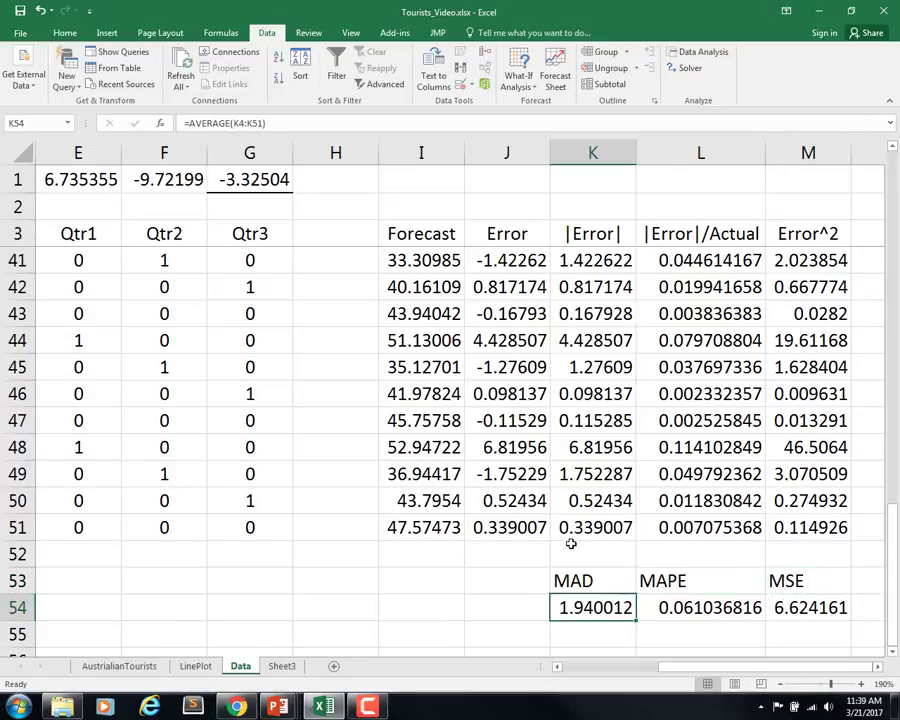
left_click_drag(577, 580, 805, 605)
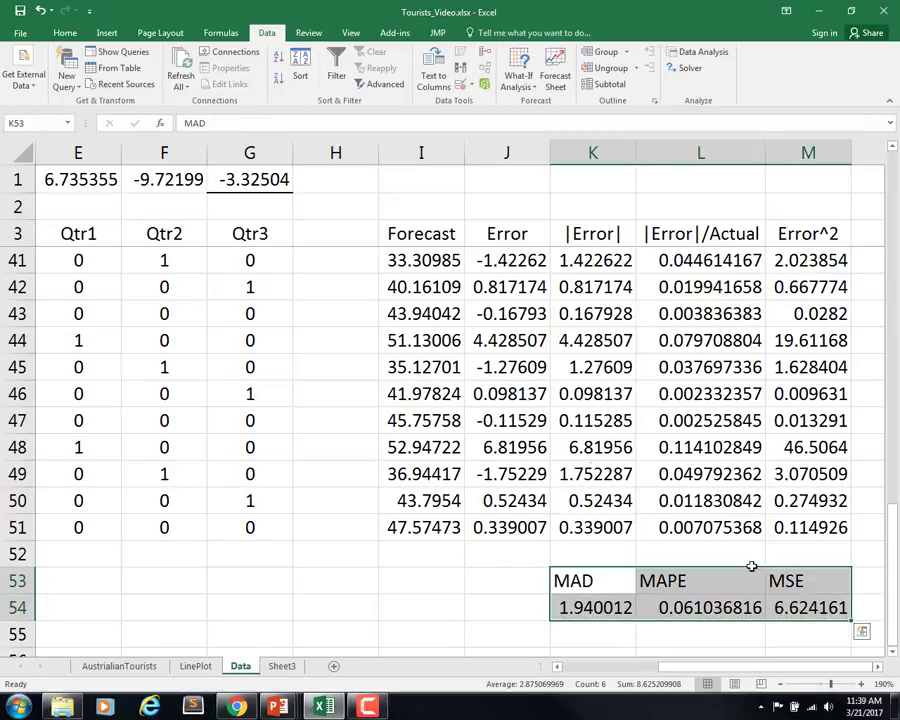
left_click(62, 33)
left_click(70, 78)
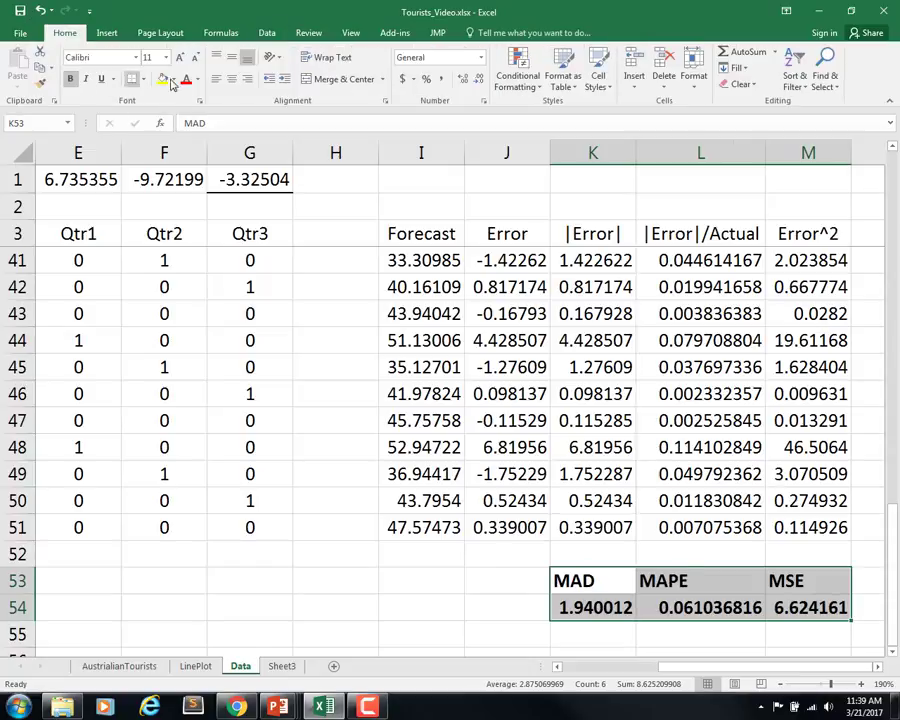
left_click(232, 79)
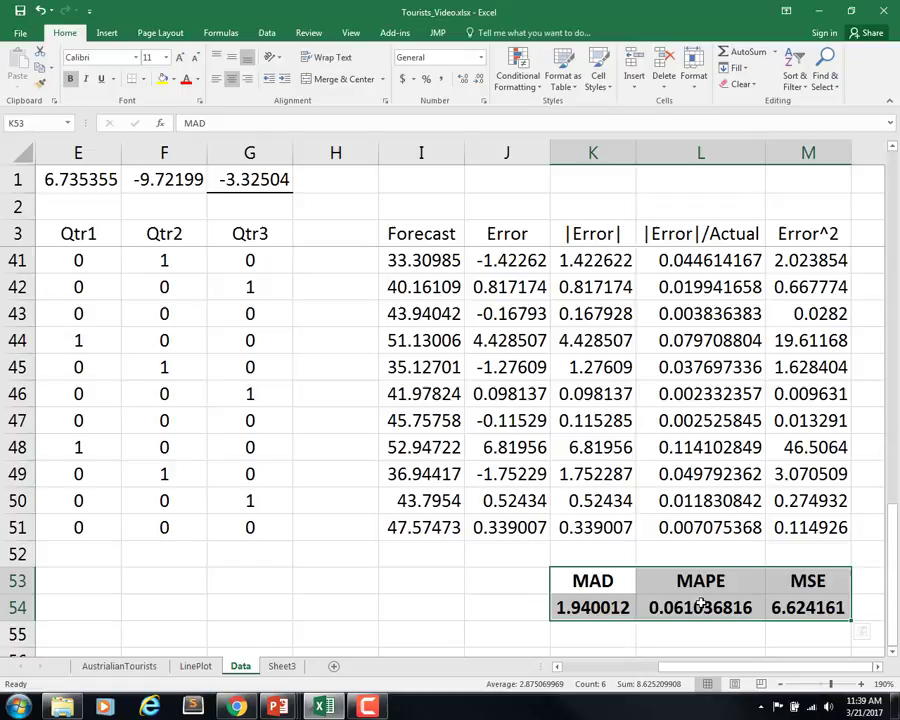
Format the MAPE value in L54 as a percentage with two decimal places.
left_click(657, 604)
left_click(426, 78)
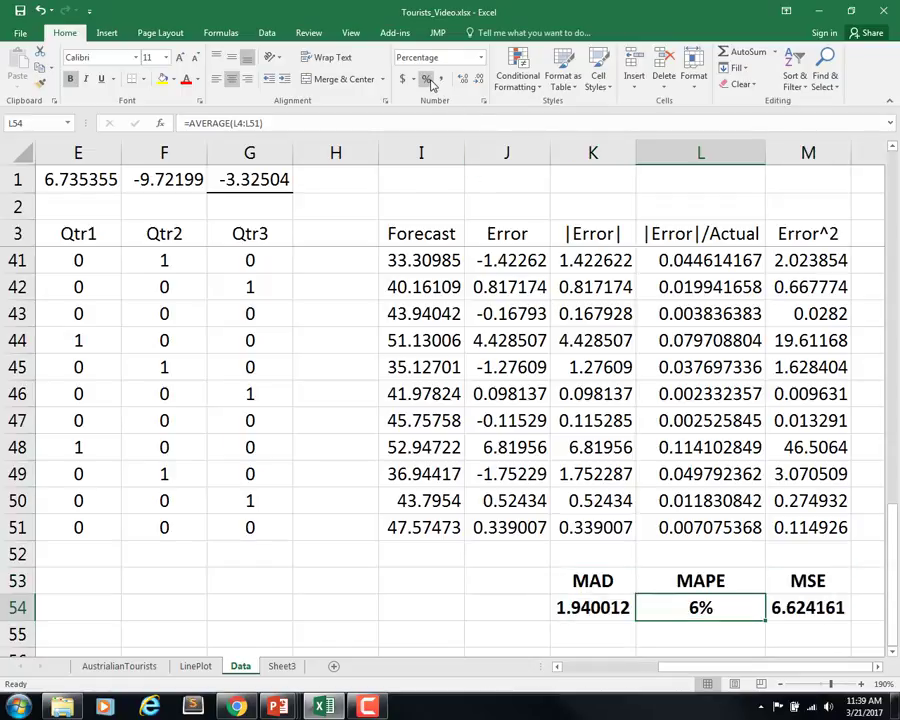
left_click(463, 79)
left_click(463, 79)
left_click(463, 79)
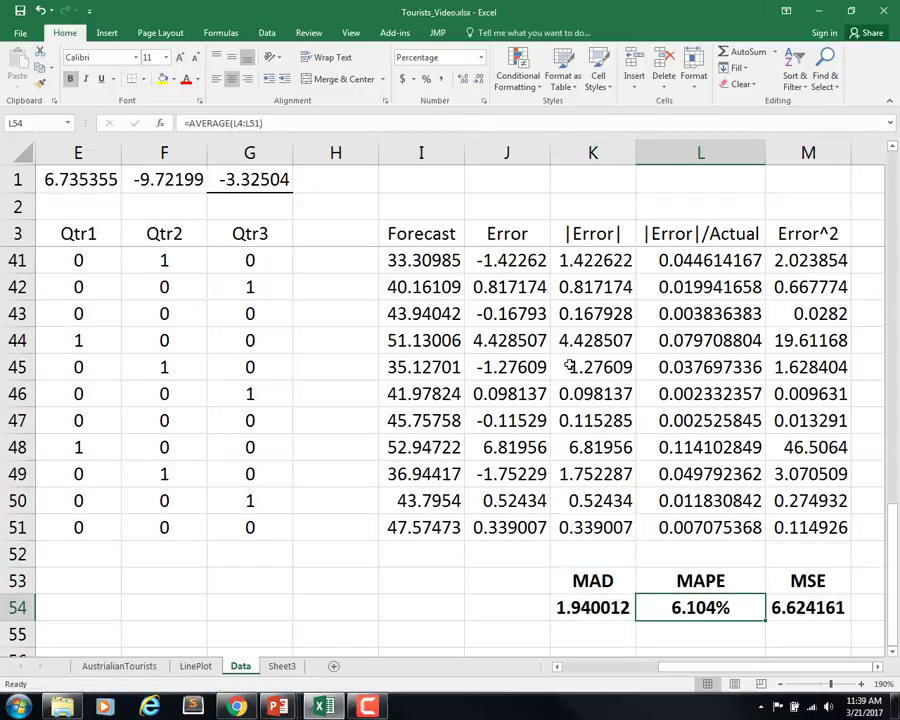
left_click(478, 80)
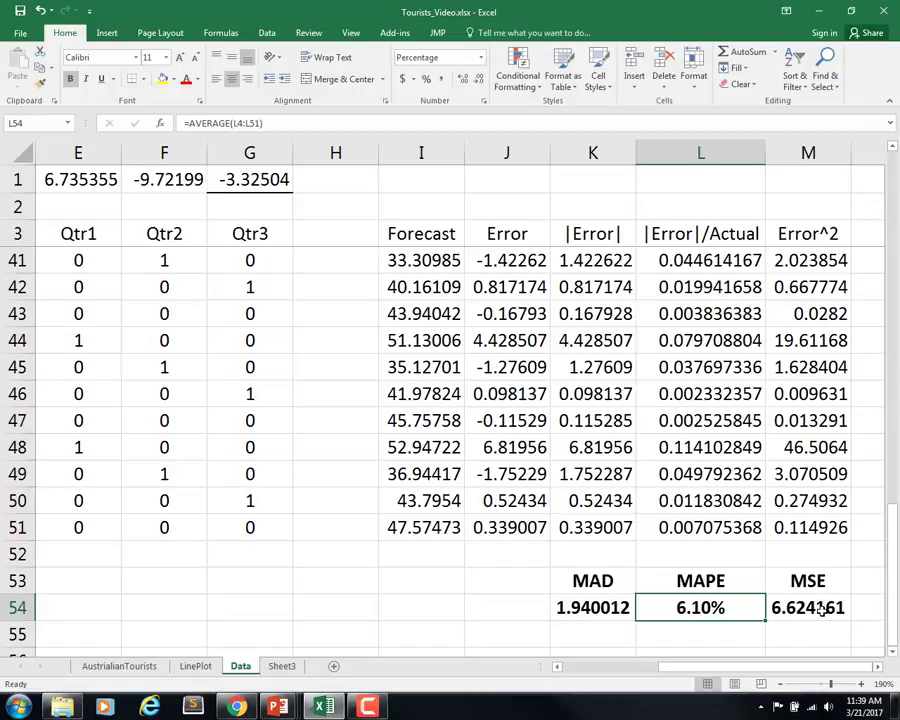
Calculate the square root of the MSE in N54 with the formula =SQRT(M54).
left_click(877, 666)
left_click(805, 612)
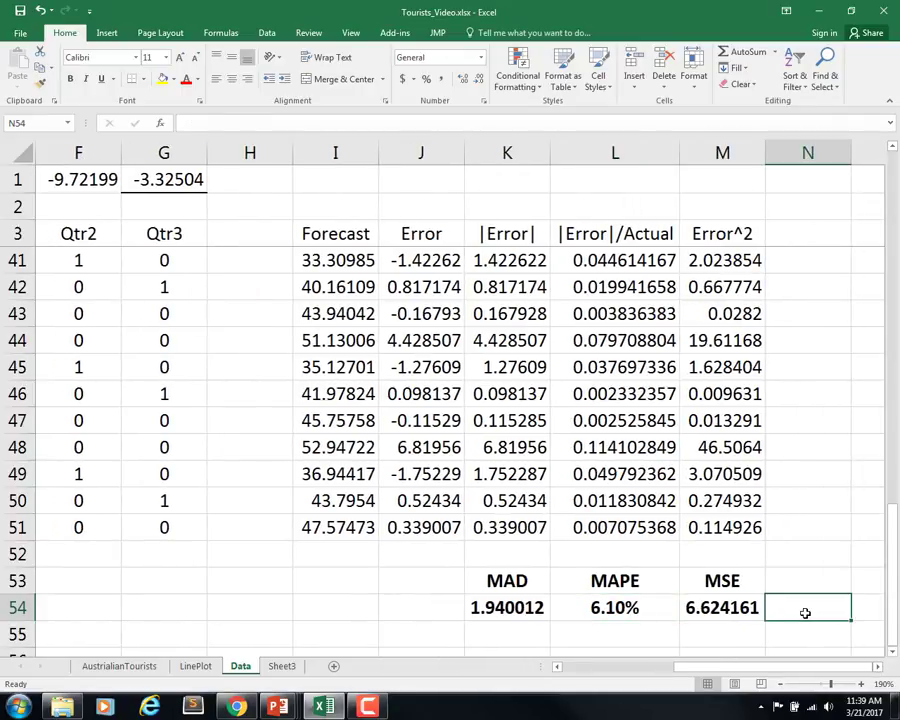
type("=sqrt(")
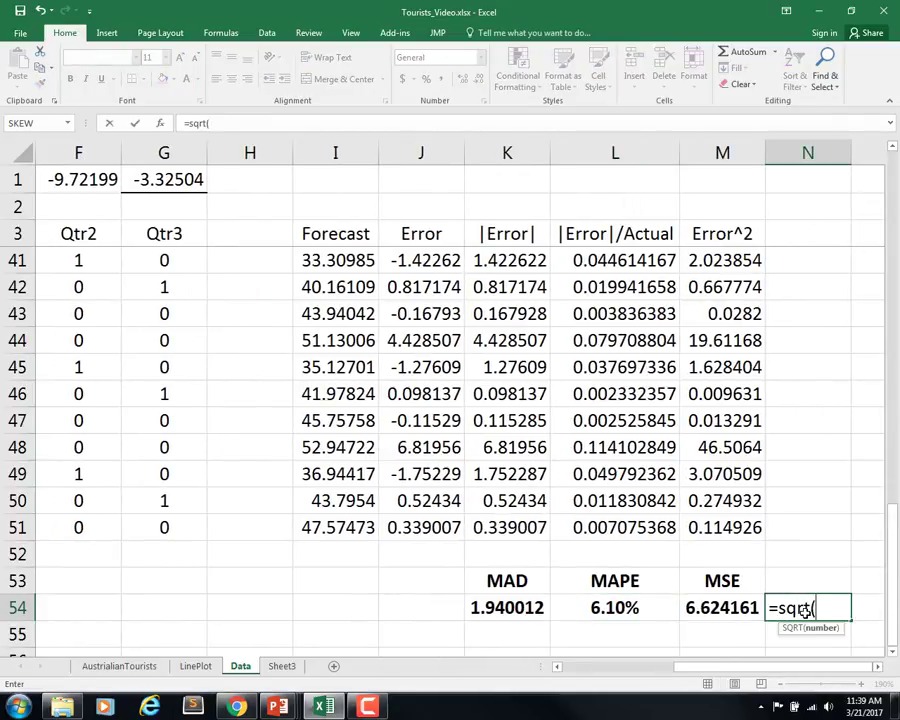
key("Left")
type(")")
key("Return")
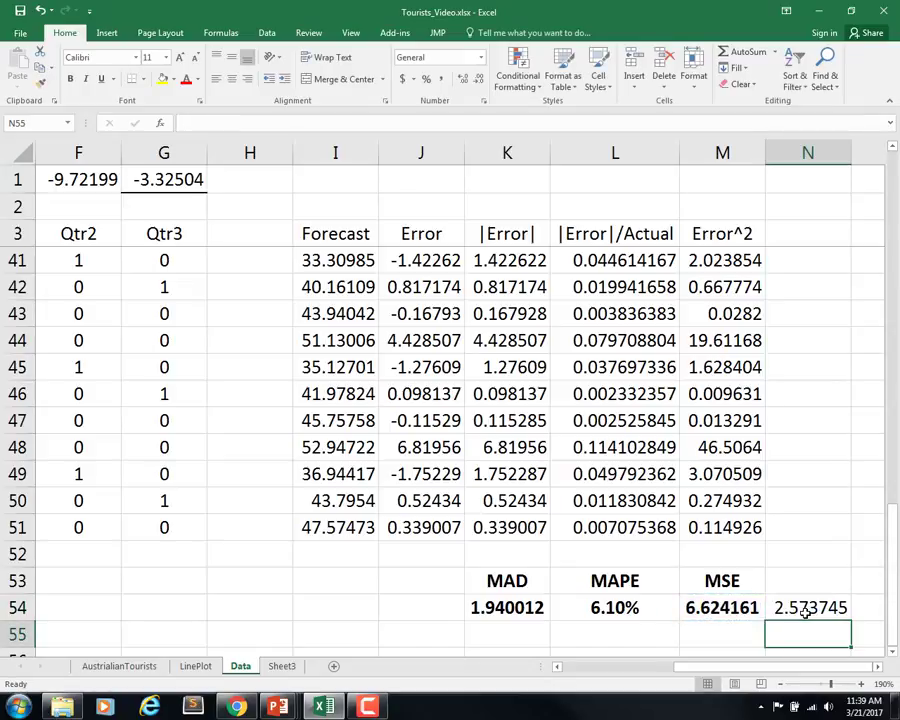
Enter the label "RMSE" in N53 and make the value in N54 bold.
left_click(799, 588)
type("RMSE")
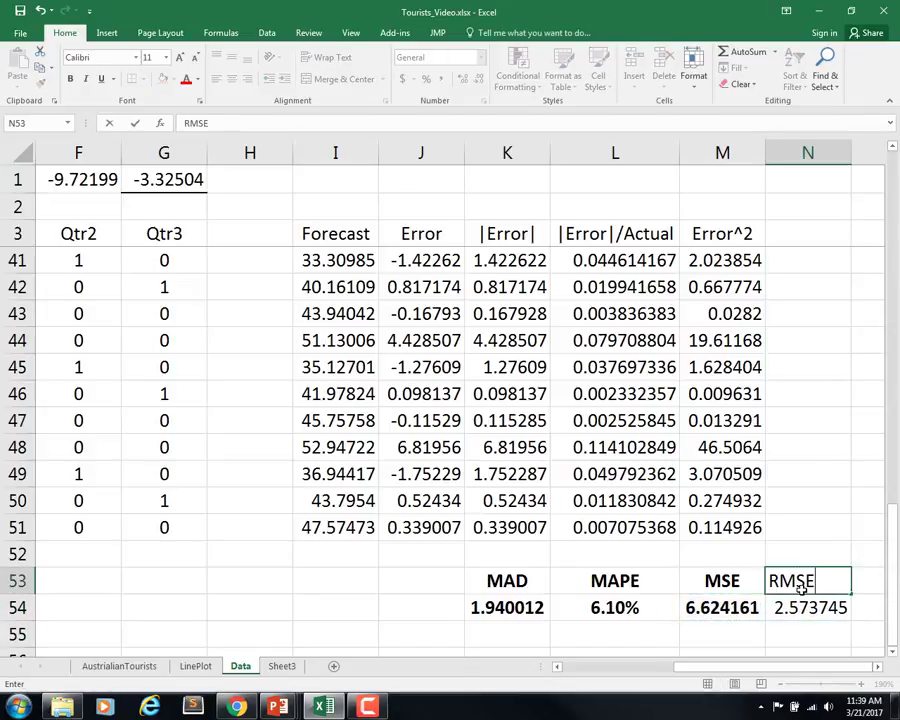
key("Return")
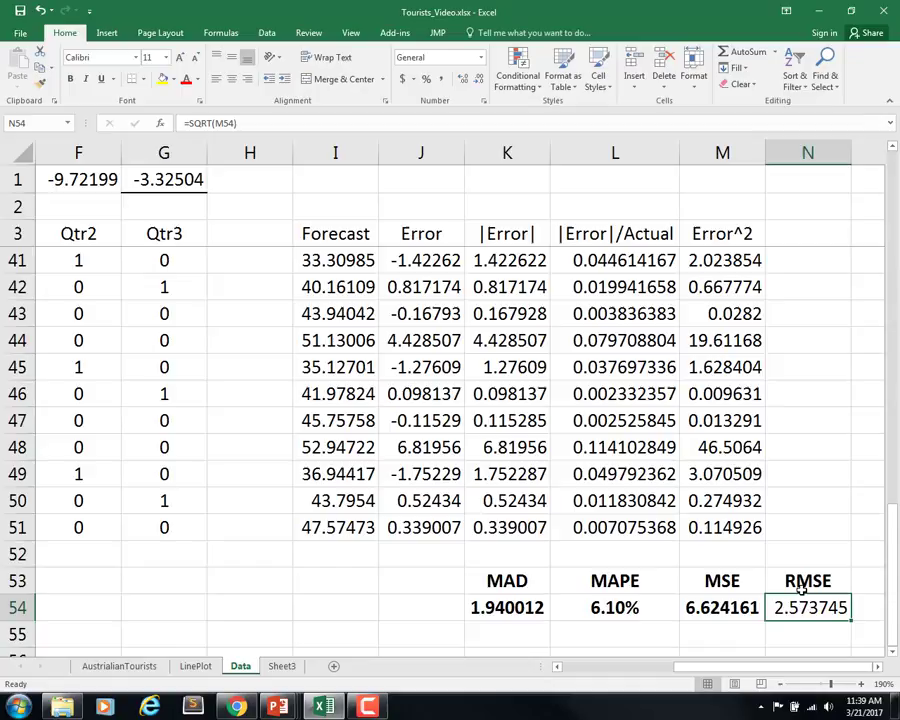
key("ctrl+b")
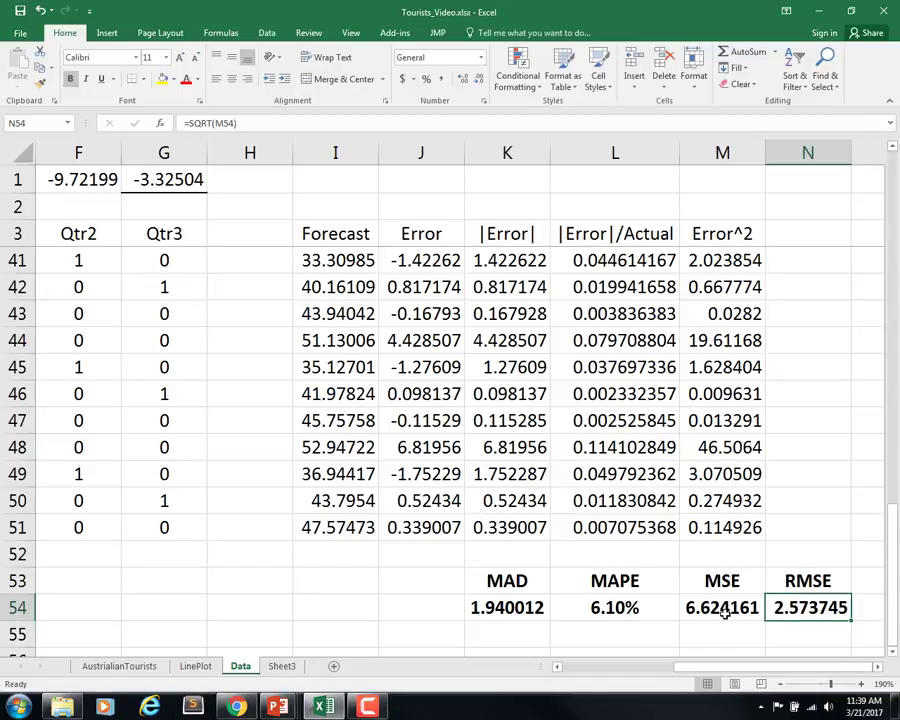